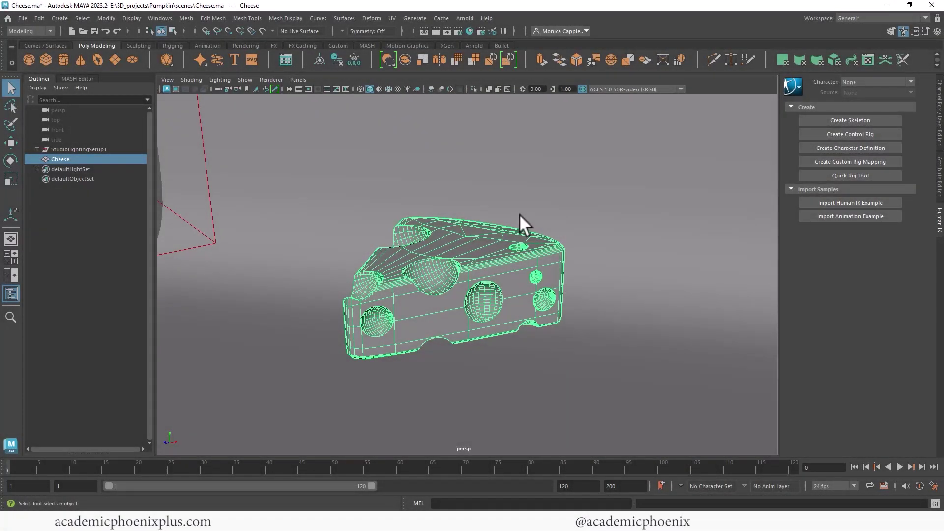
# Examine the wireframe topology of the cheese wedge, especially around its holes and across the top face
pyautogui.moveTo(509, 220)
pyautogui.keyDown('alt'); pyautogui.mouseDown()
pyautogui.moveTo(552, 227)
pyautogui.moveTo(529, 234)
pyautogui.moveTo(516, 221)
pyautogui.mouseUp(); pyautogui.keyUp('alt')
pyautogui.scroll(3, 565, 225)
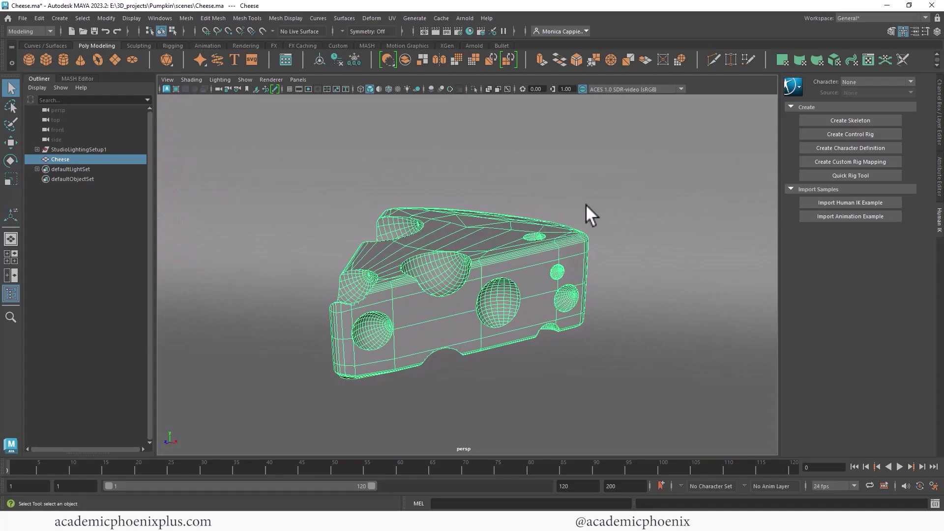
pyautogui.keyDown('alt'); pyautogui.moveTo(585, 205); pyautogui.dragTo(558, 236); pyautogui.keyUp('alt')
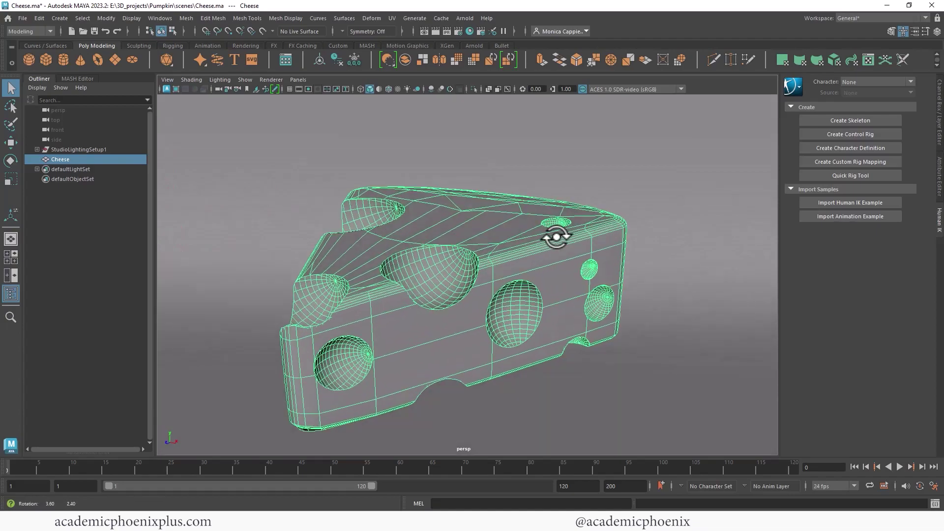
pyautogui.scroll(3, 500, 251)
pyautogui.keyDown('alt'); pyautogui.moveTo(454, 267); pyautogui.dragTo(476, 265, button='middle'); pyautogui.keyUp('alt')
pyautogui.keyDown('alt'); pyautogui.moveTo(477, 265); pyautogui.dragTo(547, 245, button='right'); pyautogui.keyUp('alt')
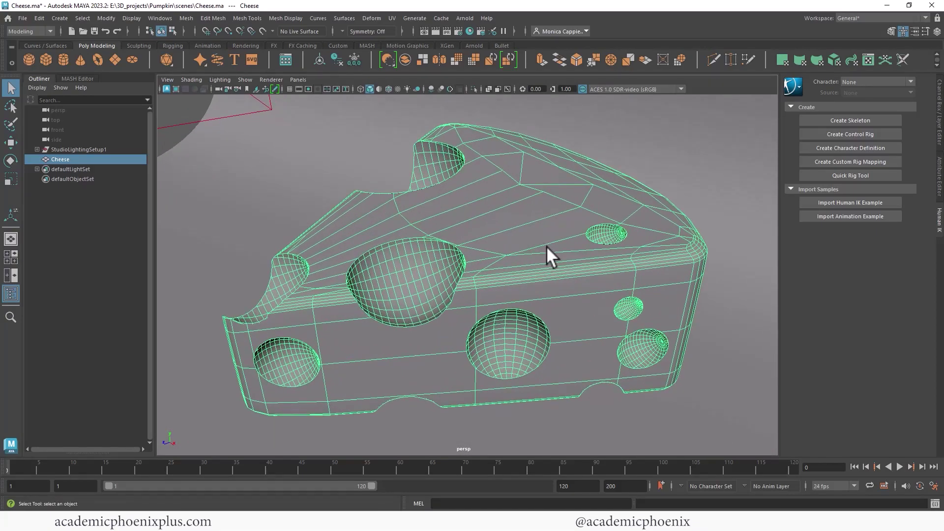
pyautogui.keyDown('alt'); pyautogui.moveTo(473, 275); pyautogui.dragTo(525, 276); pyautogui.keyUp('alt')
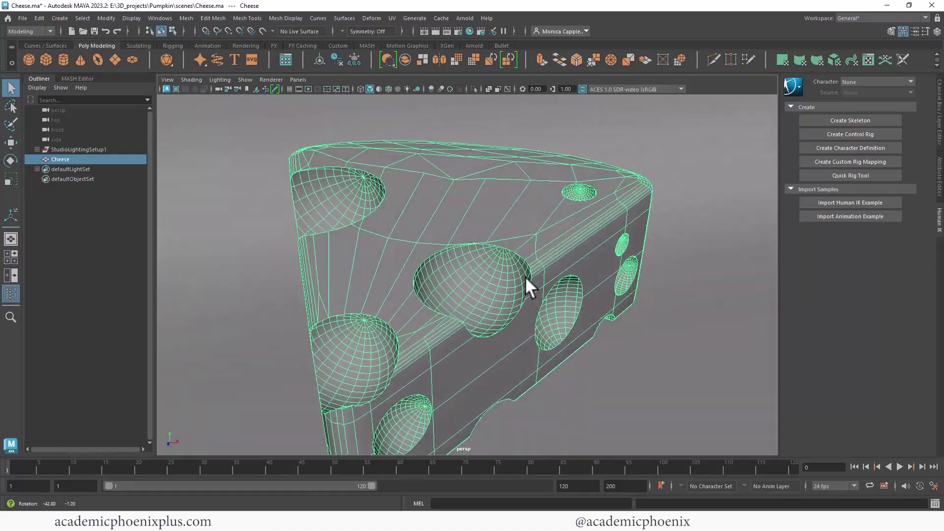
pyautogui.keyDown('alt'); pyautogui.moveTo(525, 276); pyautogui.dragTo(582, 229, button='right'); pyautogui.keyUp('alt')
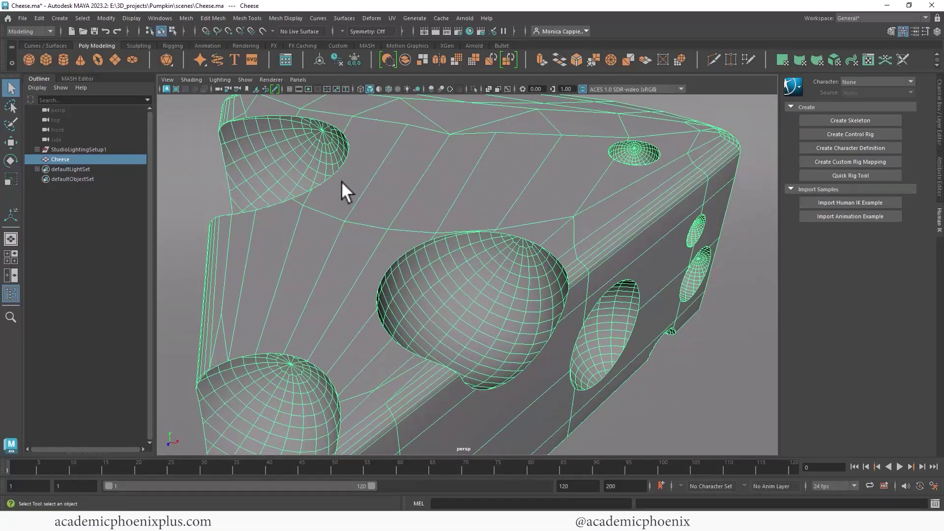
pyautogui.scroll(-2, 561, 215)
pyautogui.keyDown('alt'); pyautogui.moveTo(565, 211); pyautogui.dragTo(524, 237); pyautogui.keyUp('alt')
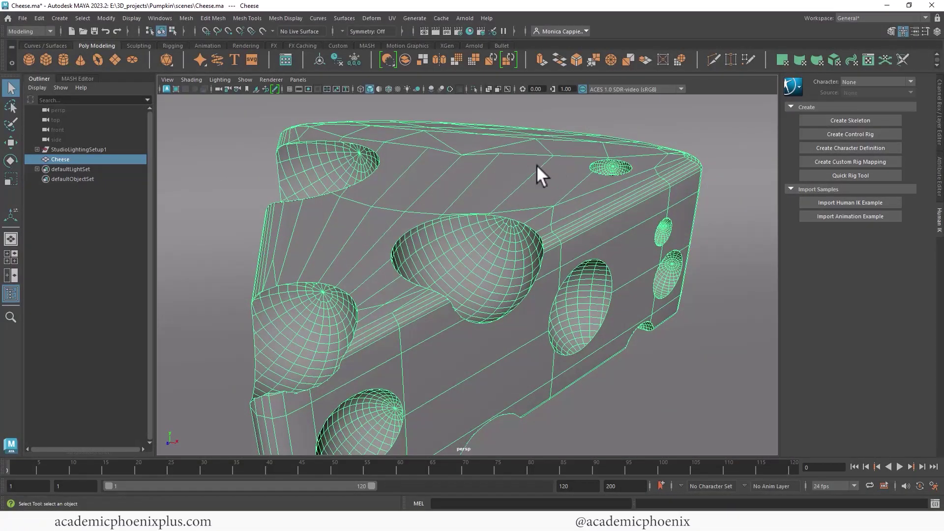
pyautogui.scroll(-3, 521, 187)
pyautogui.keyDown('alt'); pyautogui.moveTo(512, 202); pyautogui.dragTo(528, 243); pyautogui.keyUp('alt')
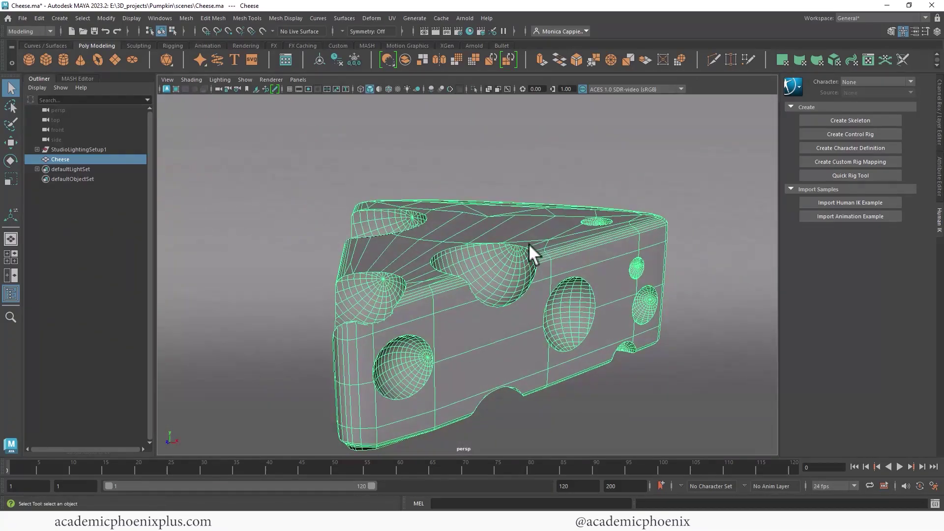
pyautogui.keyDown('alt'); pyautogui.moveTo(528, 243); pyautogui.dragTo(488, 237, button='right'); pyautogui.keyUp('alt')
pyautogui.keyDown('alt'); pyautogui.moveTo(489, 237); pyautogui.dragTo(463, 226, button='middle'); pyautogui.keyUp('alt')
# Duplicate the cheese wedge and move the copy beside the original
pyautogui.keyDown('alt'); pyautogui.moveTo(496, 248); pyautogui.dragTo(557, 248); pyautogui.keyUp('alt')
pyautogui.keyDown('alt'); pyautogui.moveTo(558, 248); pyautogui.dragTo(381, 233, button='right'); pyautogui.keyUp('alt')
pyautogui.keyDown('alt'); pyautogui.moveTo(380, 233); pyautogui.dragTo(343, 231, button='middle'); pyautogui.keyUp('alt')
pyautogui.keyDown('alt'); pyautogui.moveTo(418, 240); pyautogui.dragTo(644, 276); pyautogui.keyUp('alt')
pyautogui.hotkey('ctrl', 'd')
pyautogui.press('w')
pyautogui.keyDown('alt'); pyautogui.moveTo(586, 233); pyautogui.dragTo(494, 222, button='middle'); pyautogui.keyUp('alt')
pyautogui.moveTo(545, 290); pyautogui.dragTo(524, 279)
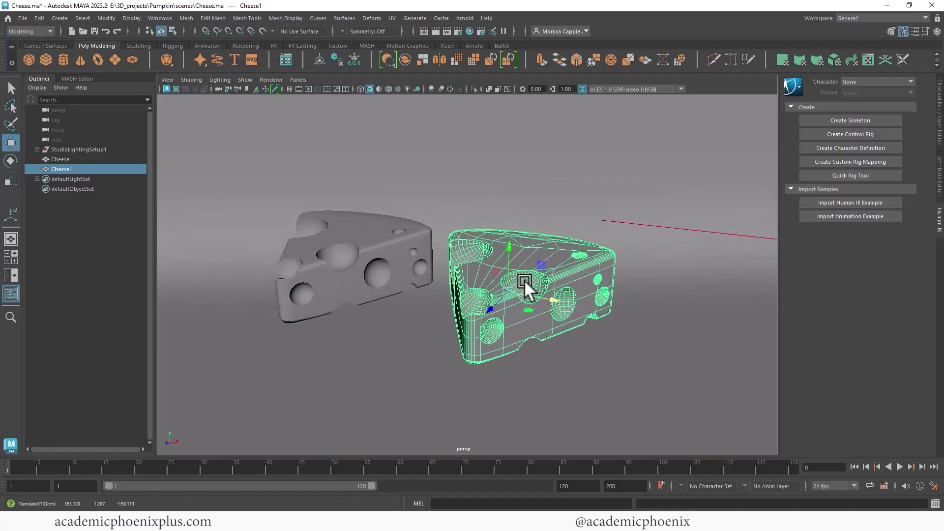
# Remesh the duplicated cheese with the Remesh options reset to their defaults
pyautogui.click(187, 18)
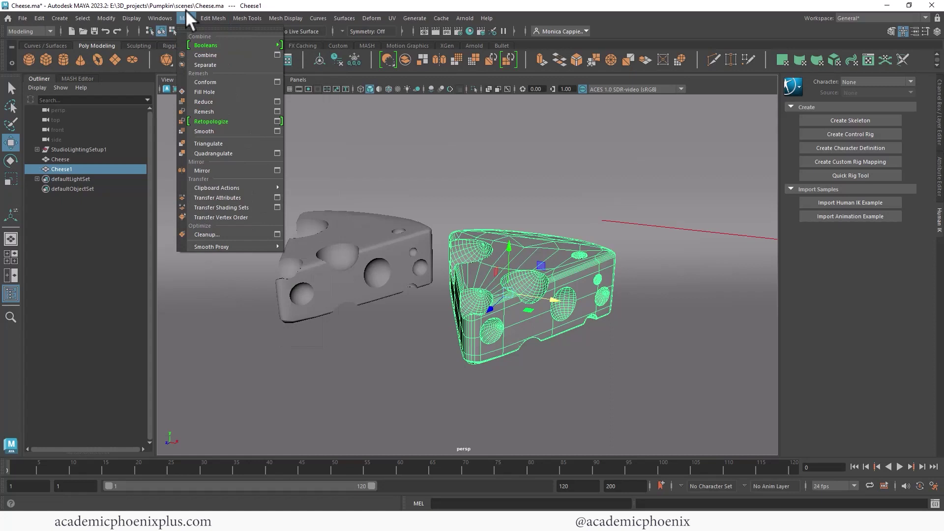
pyautogui.click(278, 112)
pyautogui.click(47, 182)
pyautogui.click(58, 202)
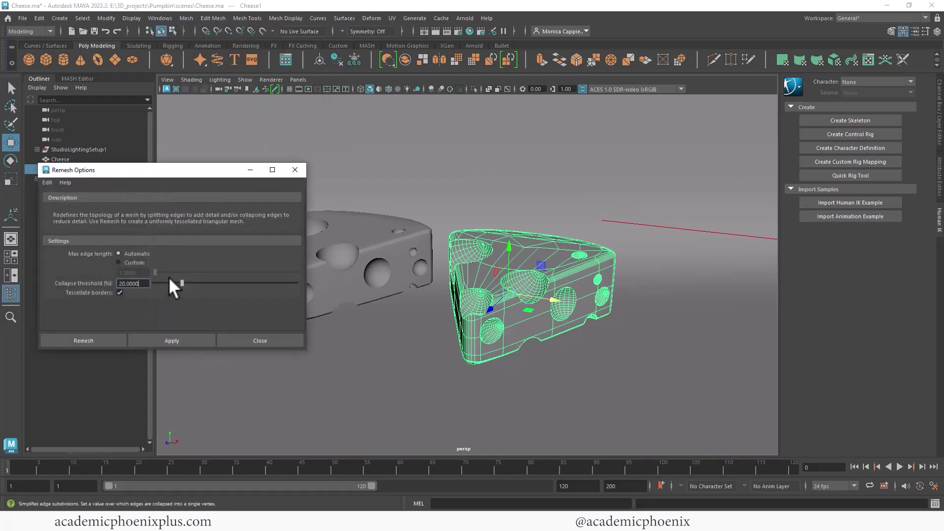
pyautogui.click(84, 341)
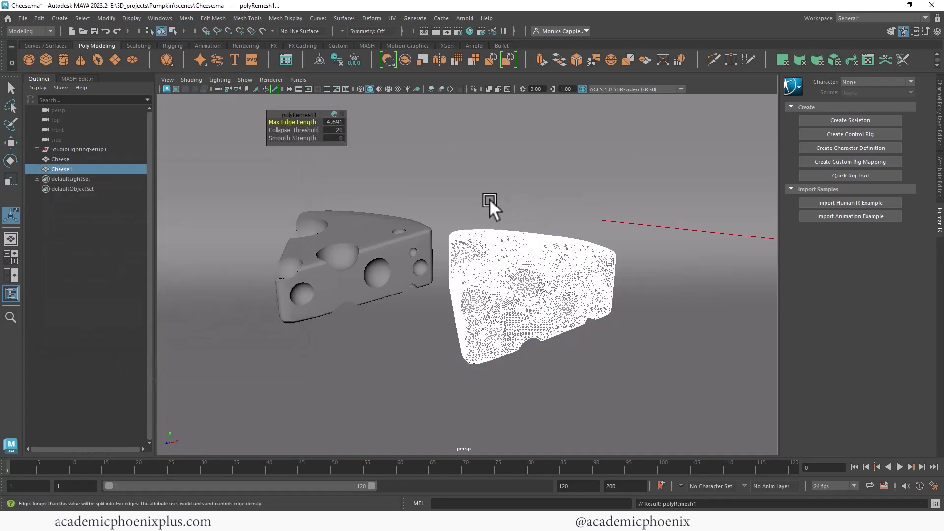
# Examine the triangulated surface of the remeshed cheese around its holes and edges
pyautogui.click(557, 181)
pyautogui.keyDown('alt'); pyautogui.moveTo(559, 180); pyautogui.dragTo(636, 189, button='right'); pyautogui.keyUp('alt')
pyautogui.keyDown('alt'); pyautogui.moveTo(636, 189); pyautogui.dragTo(519, 206, button='middle'); pyautogui.keyUp('alt')
pyautogui.keyDown('alt'); pyautogui.moveTo(520, 206); pyautogui.dragTo(462, 237); pyautogui.keyUp('alt')
pyautogui.click(400, 226)
pyautogui.scroll(6, 505, 231)
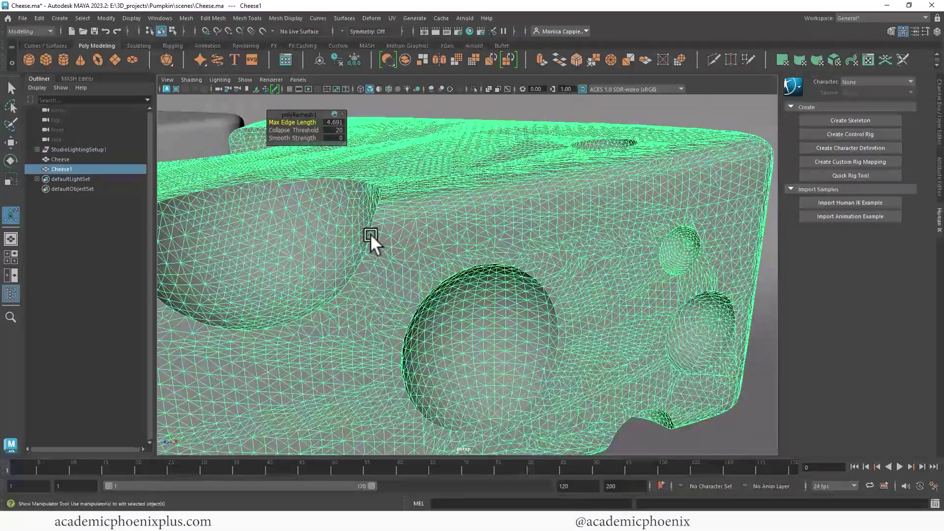
pyautogui.keyDown('alt'); pyautogui.moveTo(470, 241); pyautogui.dragTo(421, 244, button='right'); pyautogui.keyUp('alt')
pyautogui.keyDown('alt'); pyautogui.moveTo(422, 244); pyautogui.dragTo(329, 276); pyautogui.keyUp('alt')
pyautogui.keyDown('alt'); pyautogui.moveTo(352, 250); pyautogui.dragTo(371, 255, button='middle'); pyautogui.keyUp('alt')
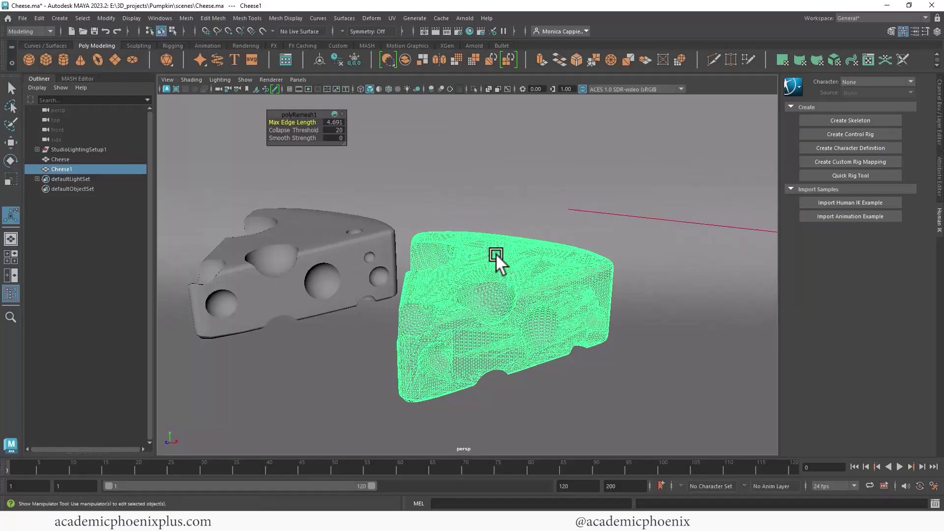
# Duplicate the remeshed cheese and move the new copy to the far side of it, forming a row of three
pyautogui.keyDown('alt'); pyautogui.moveTo(409, 303); pyautogui.dragTo(457, 295); pyautogui.keyUp('alt')
pyautogui.keyDown('alt'); pyautogui.moveTo(536, 225); pyautogui.dragTo(411, 208, button='right'); pyautogui.keyUp('alt')
pyautogui.hotkey('ctrl', 'd')
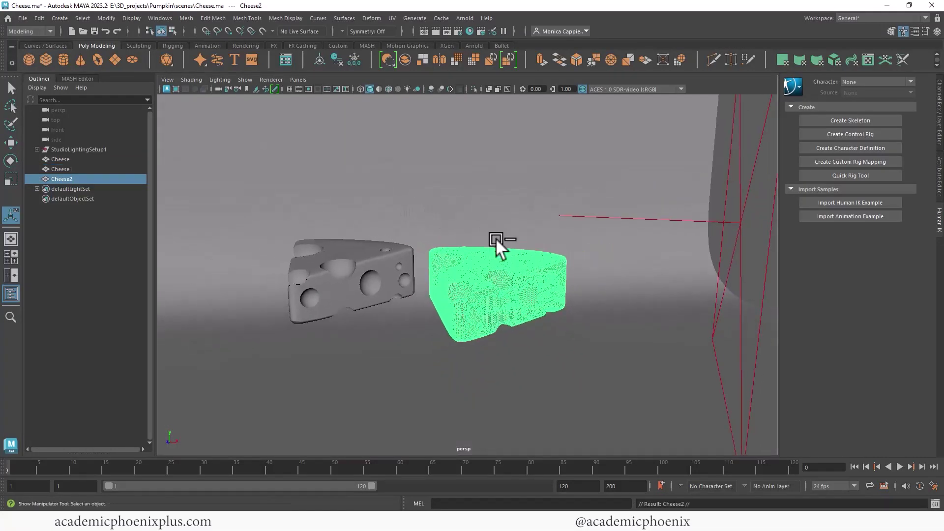
pyautogui.press('w')
pyautogui.moveTo(526, 294); pyautogui.dragTo(213, 231)
# Hide the StudioLightingSetup1 group so only the cheese models show
pyautogui.click(104, 147)
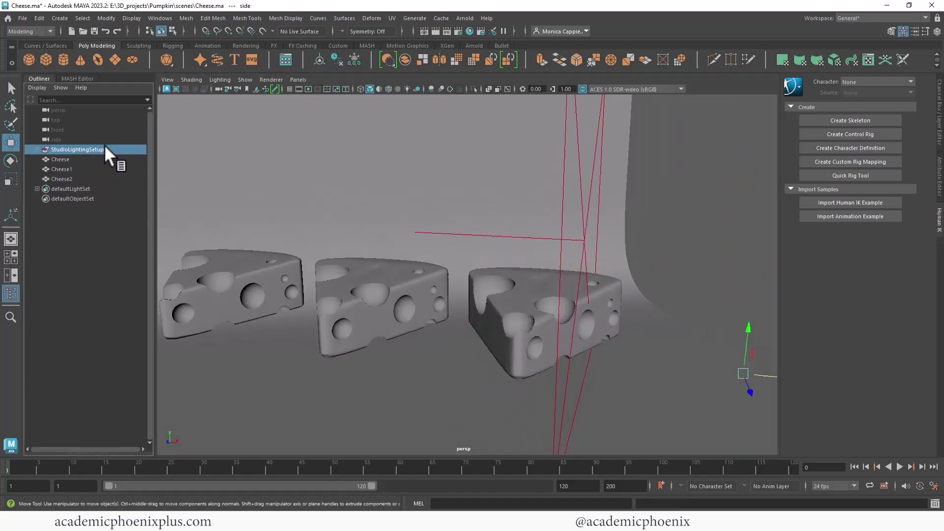
pyautogui.hotkey('ctrl', 'h')
pyautogui.keyDown('alt'); pyautogui.moveTo(559, 229); pyautogui.dragTo(556, 221); pyautogui.keyUp('alt')
pyautogui.scroll(2, 556, 220)
# Open the Retopologize options for Cheese2, reset the settings to defaults, and place the dialog clear of the models
pyautogui.click(554, 266)
pyautogui.keyDown('alt'); pyautogui.moveTo(607, 238); pyautogui.dragTo(610, 243); pyautogui.keyUp('alt')
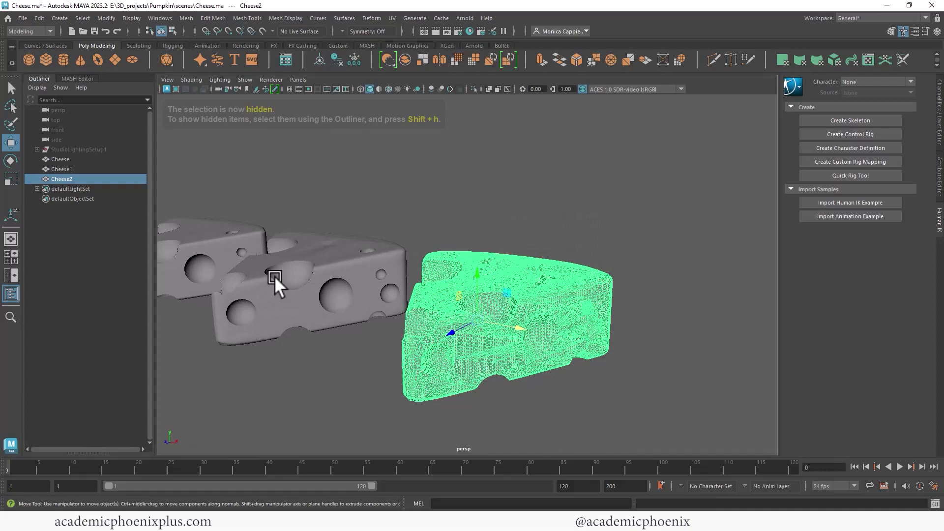
pyautogui.click(185, 18)
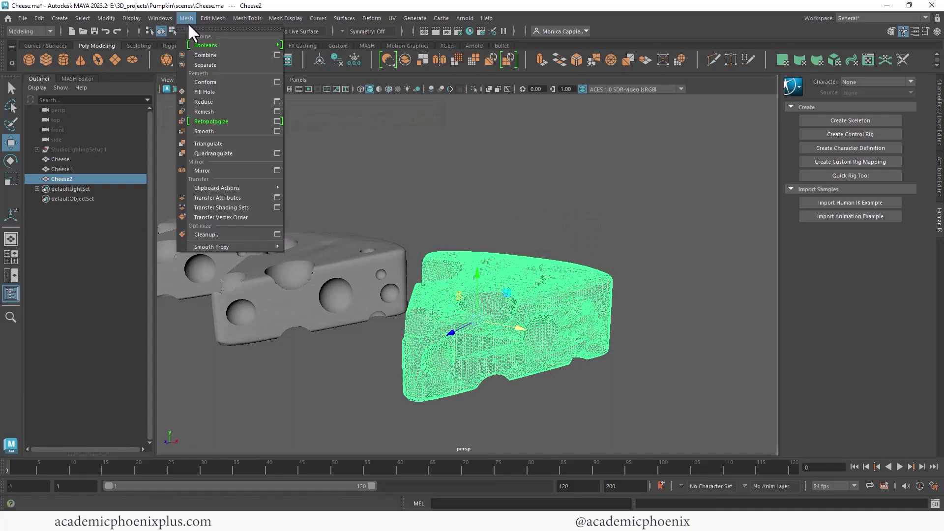
pyautogui.click(277, 121)
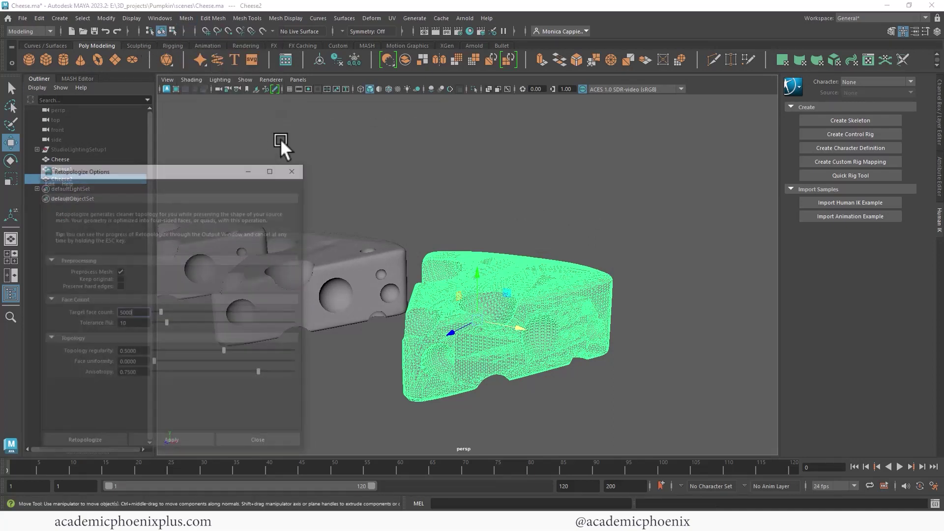
pyautogui.click(46, 182)
pyautogui.click(60, 203)
pyautogui.click(48, 183)
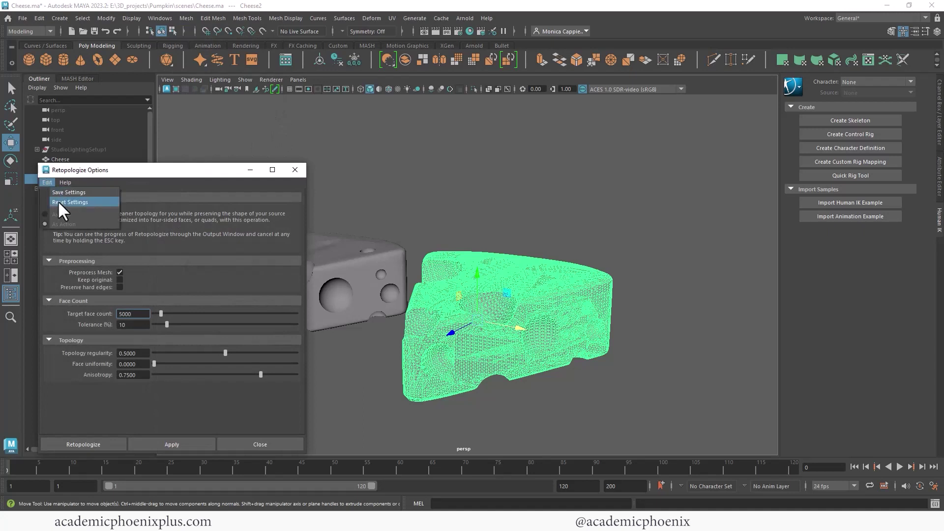
pyautogui.click(61, 202)
pyautogui.moveTo(139, 170); pyautogui.dragTo(350, 121)
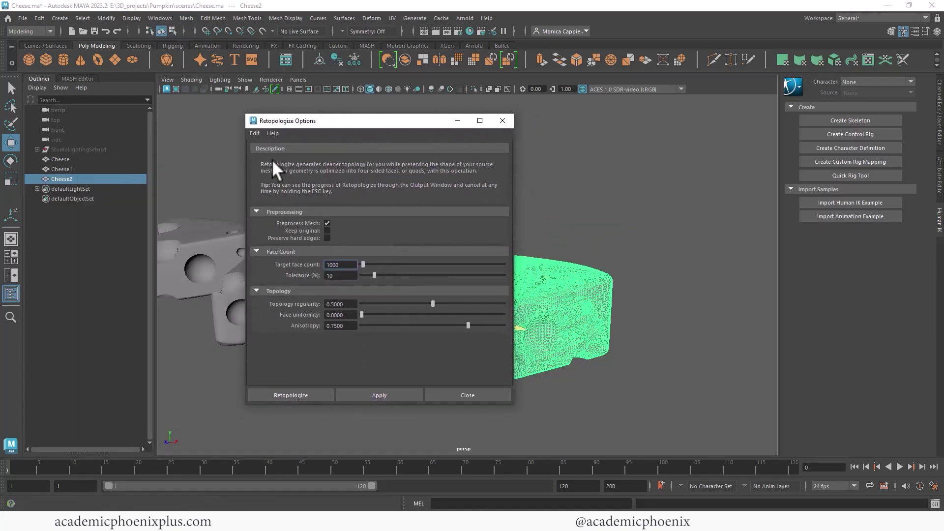
pyautogui.moveTo(346, 267); pyautogui.dragTo(284, 268)
pyautogui.moveTo(390, 122); pyautogui.dragTo(672, 124)
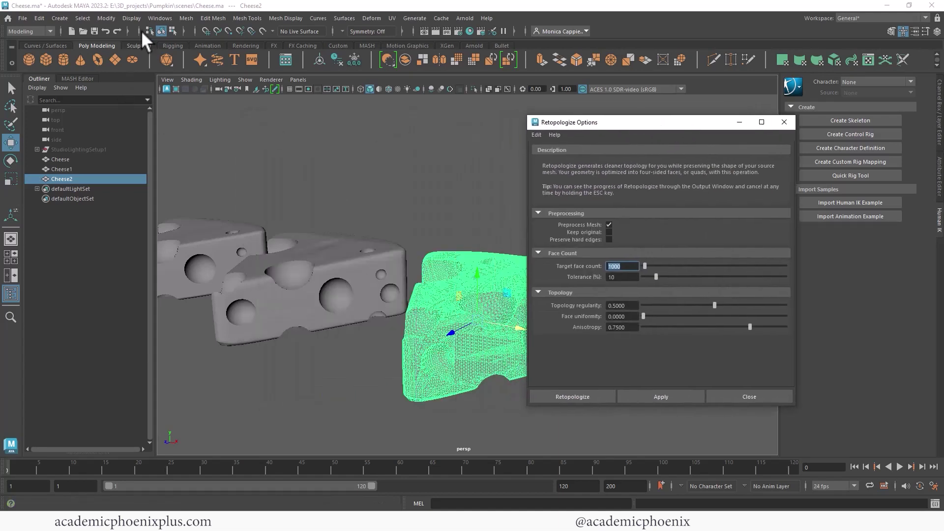
# Turn on the Poly Count heads-up display in the viewport and clear the selection
pyautogui.click(160, 18)
pyautogui.moveTo(134, 19)
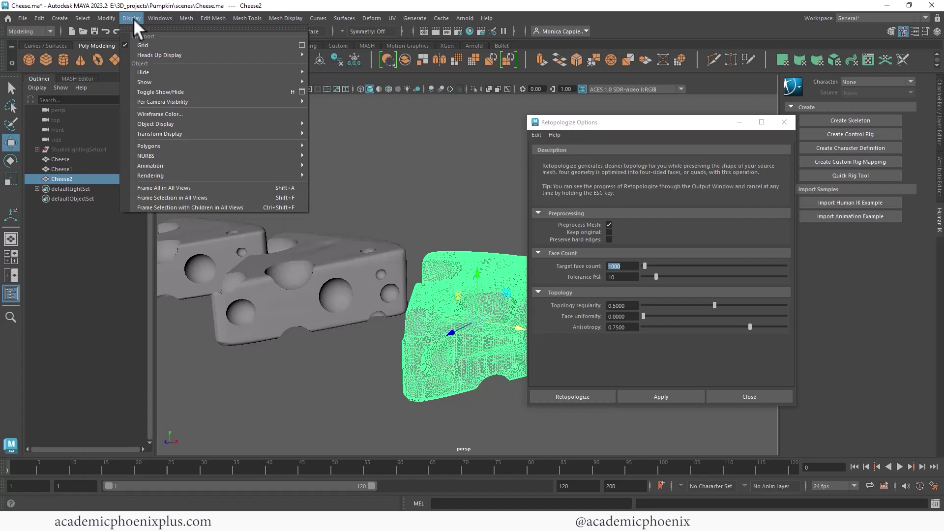
pyautogui.moveTo(172, 54)
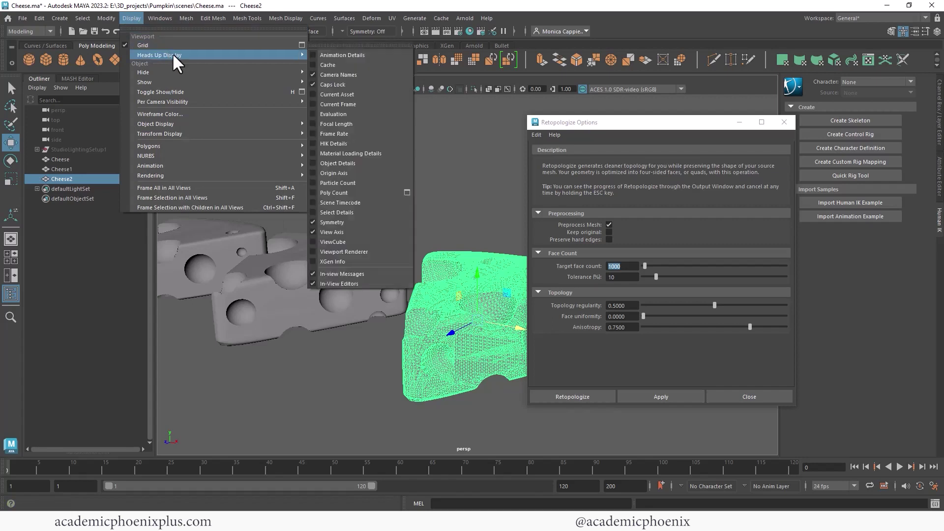
pyautogui.click(332, 192)
pyautogui.click(364, 183)
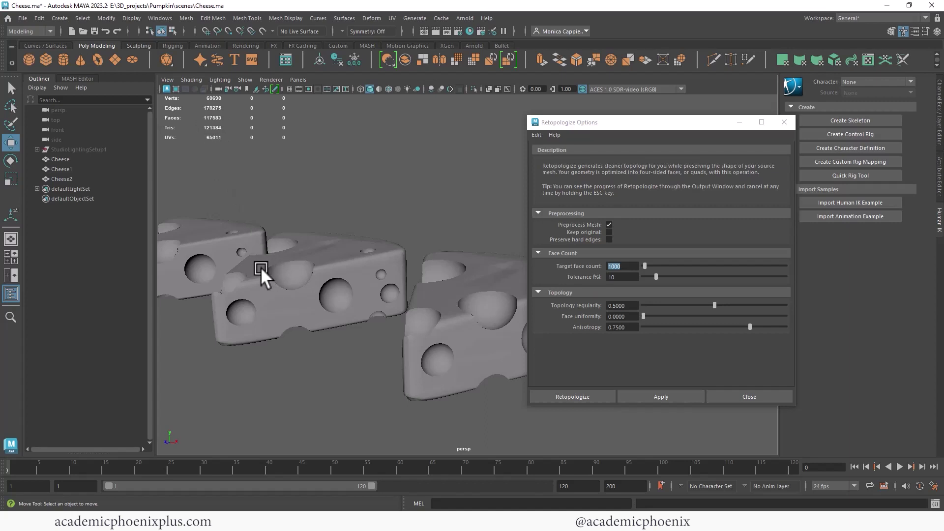
# Check the polygon counts of the original cheese, the remeshed cheese and its duplicate
pyautogui.click(219, 245)
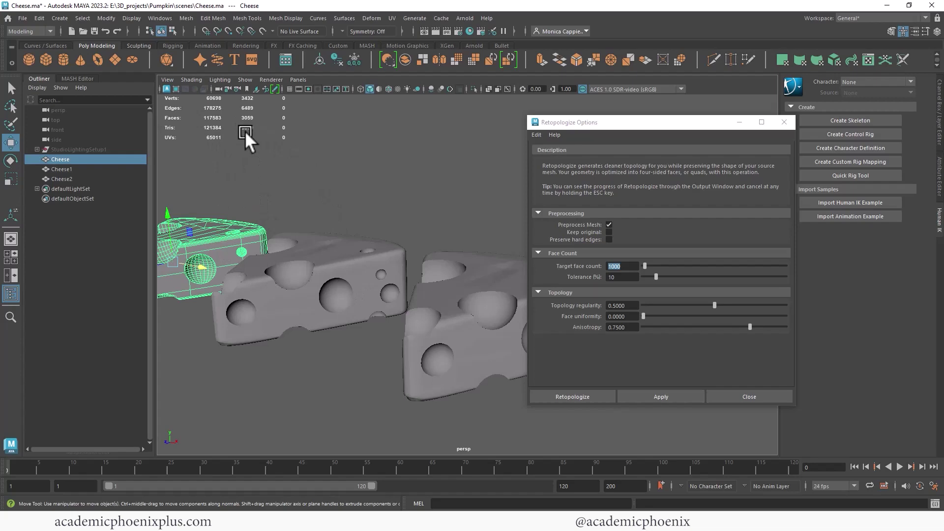
pyautogui.click(337, 280)
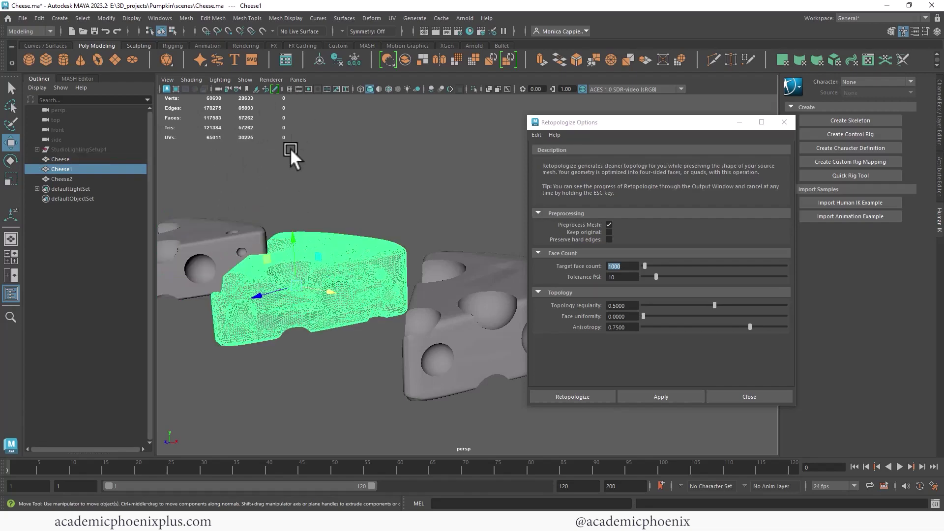
pyautogui.keyDown('alt'); pyautogui.moveTo(391, 220); pyautogui.dragTo(303, 202, button='middle'); pyautogui.keyUp('alt')
pyautogui.click(403, 269)
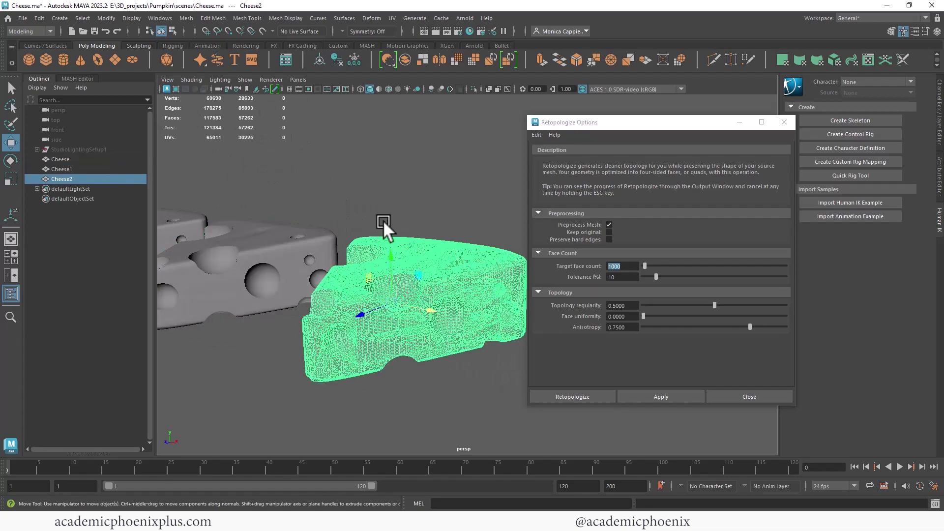
pyautogui.keyDown('alt'); pyautogui.moveTo(383, 219); pyautogui.dragTo(442, 264); pyautogui.keyUp('alt')
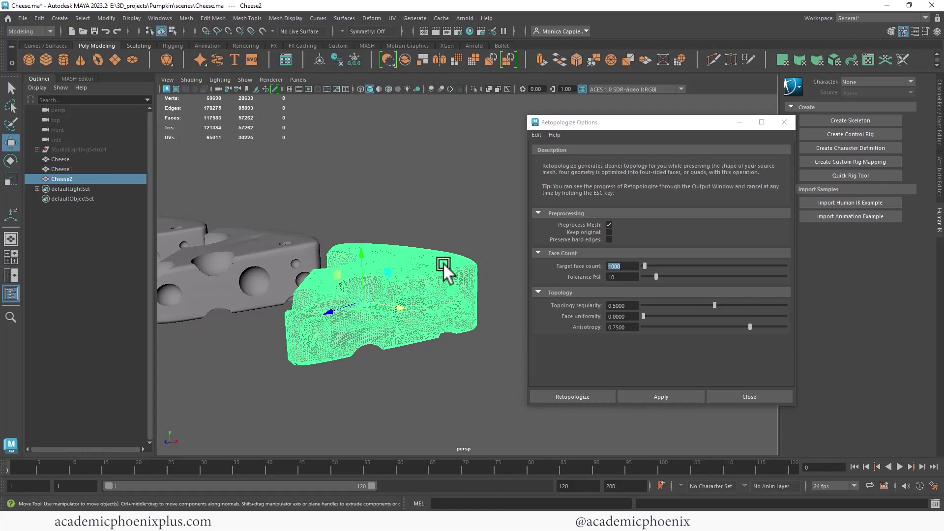
# Retopologize Cheese2 with a target face count of 10000
pyautogui.click(630, 269)
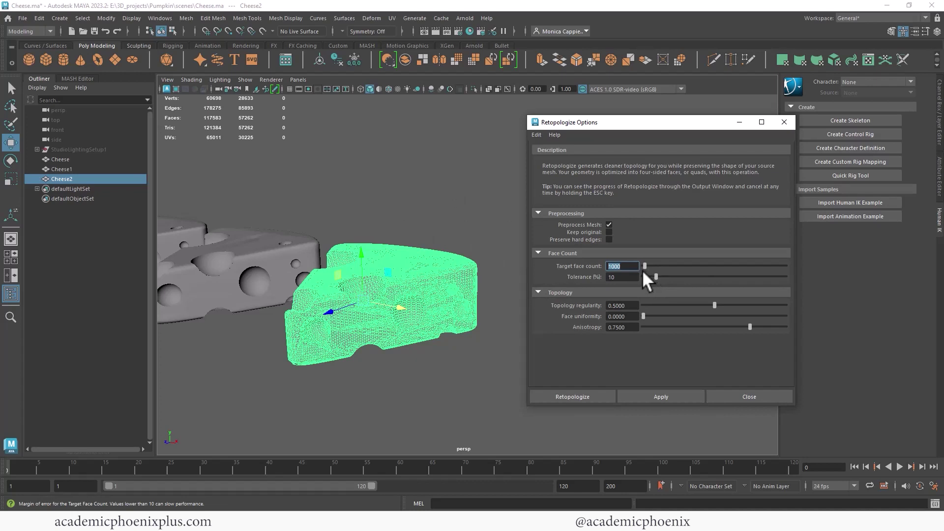
pyautogui.write('10000')
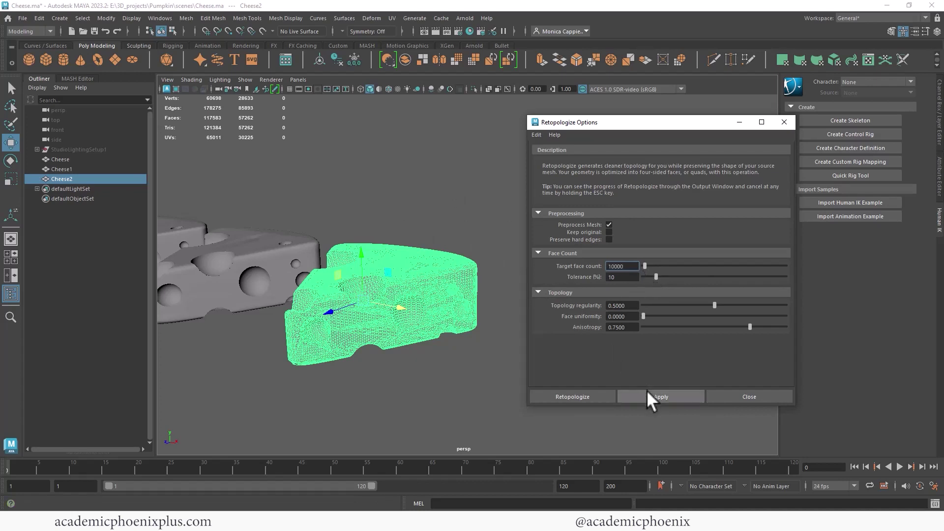
pyautogui.click(647, 393)
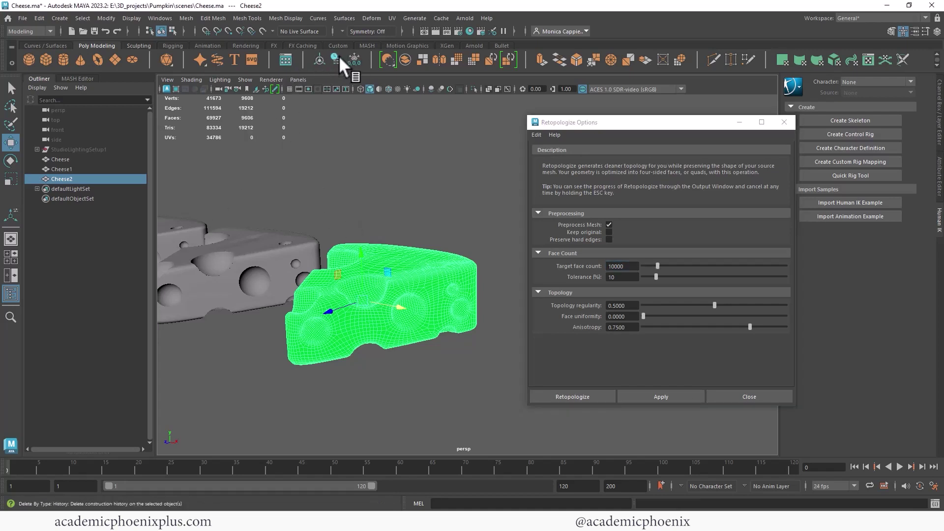
# Assign the existing lambert1 material to the retopologized Cheese2
pyautogui.click(384, 227)
pyautogui.click(392, 274)
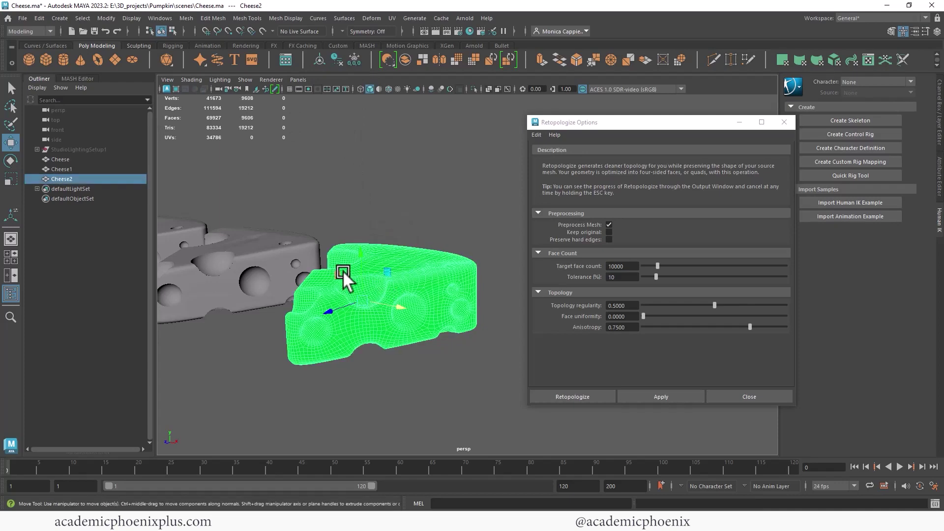
pyautogui.click(441, 198)
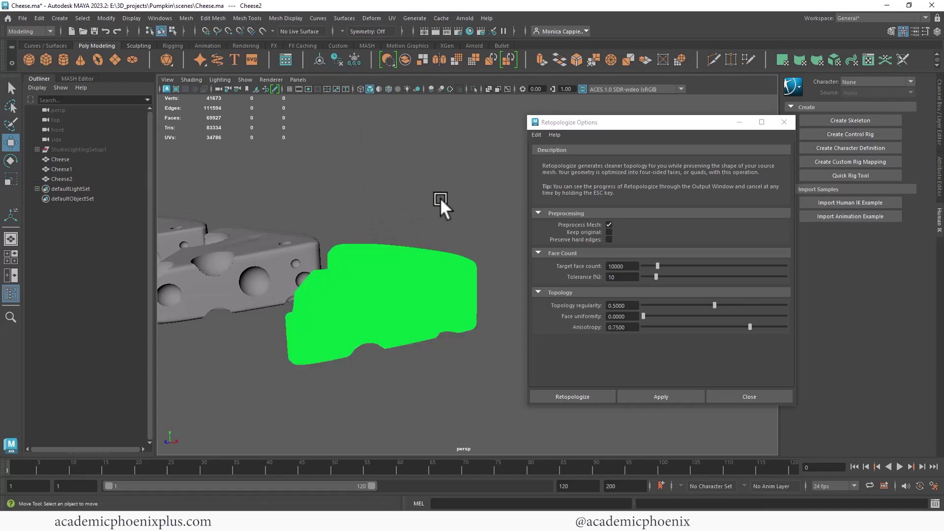
pyautogui.click(422, 297)
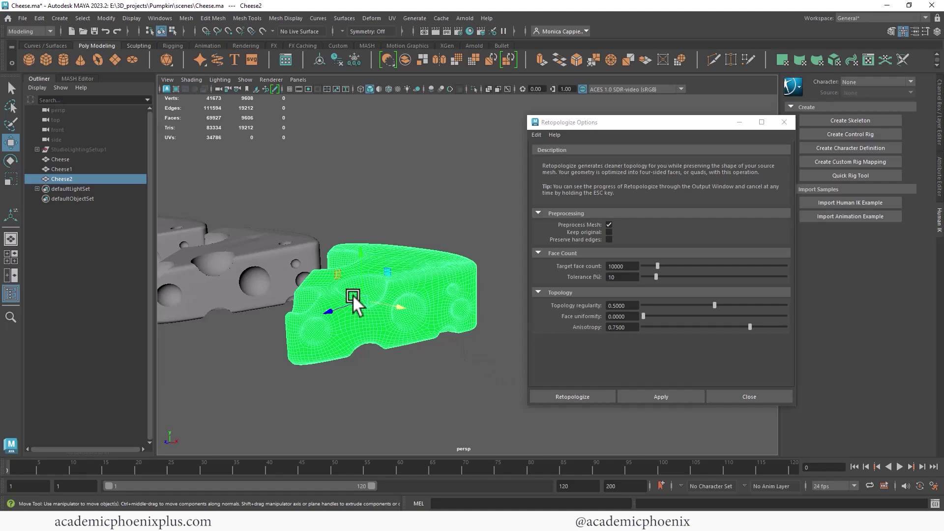
pyautogui.click(467, 208)
pyautogui.click(394, 282)
pyautogui.moveTo(370, 248); pyautogui.dragTo(396, 504, button='right')
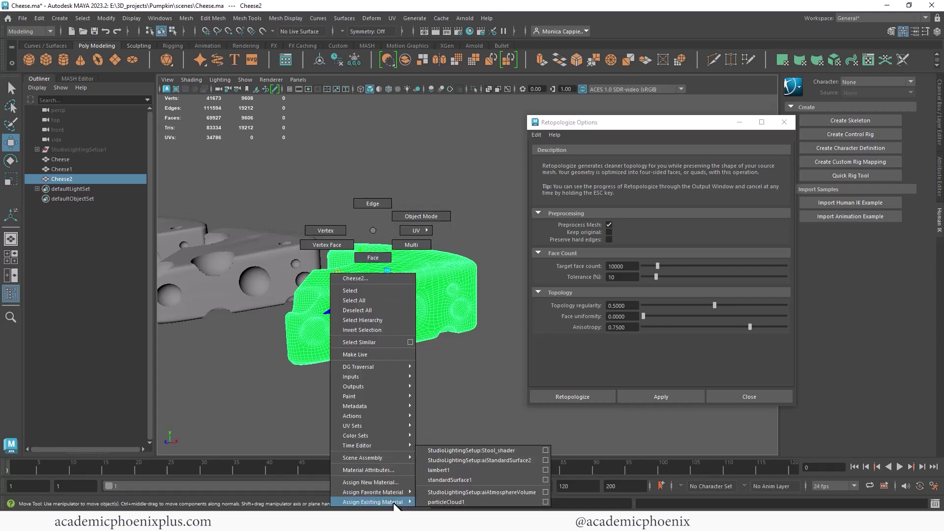
pyautogui.click(439, 470)
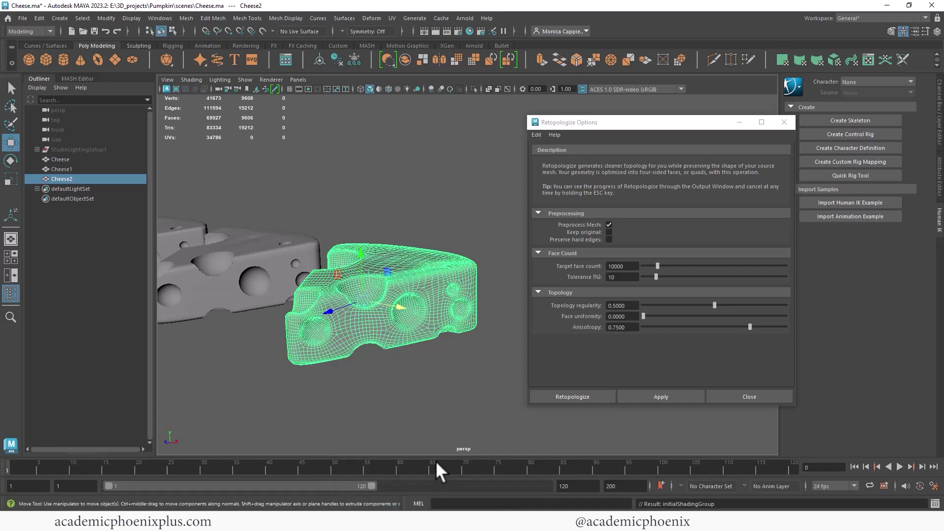
pyautogui.click(435, 391)
pyautogui.click(389, 334)
# Duplicate the remeshed Cheese1 and move the copy past Cheese2 at the near end of the row
pyautogui.keyDown('alt'); pyautogui.moveTo(416, 252); pyautogui.dragTo(324, 281); pyautogui.keyUp('alt')
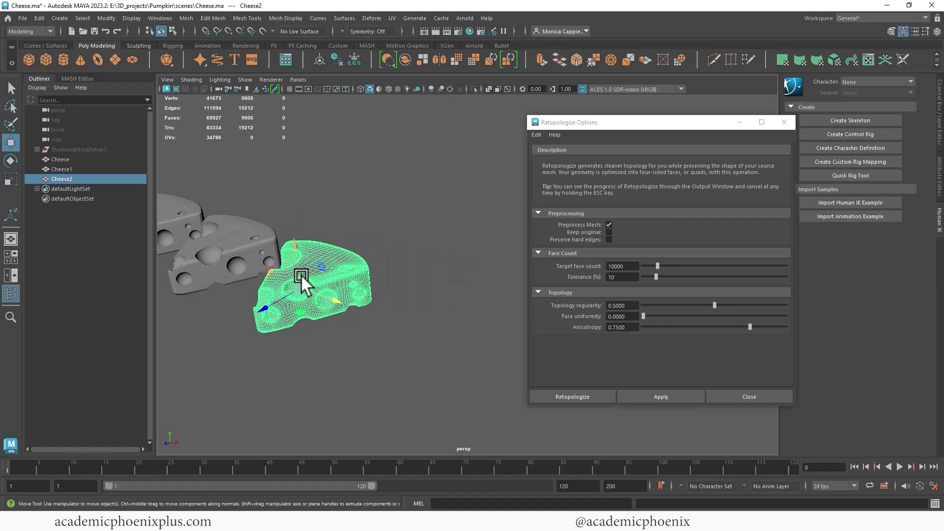
pyautogui.click(242, 255)
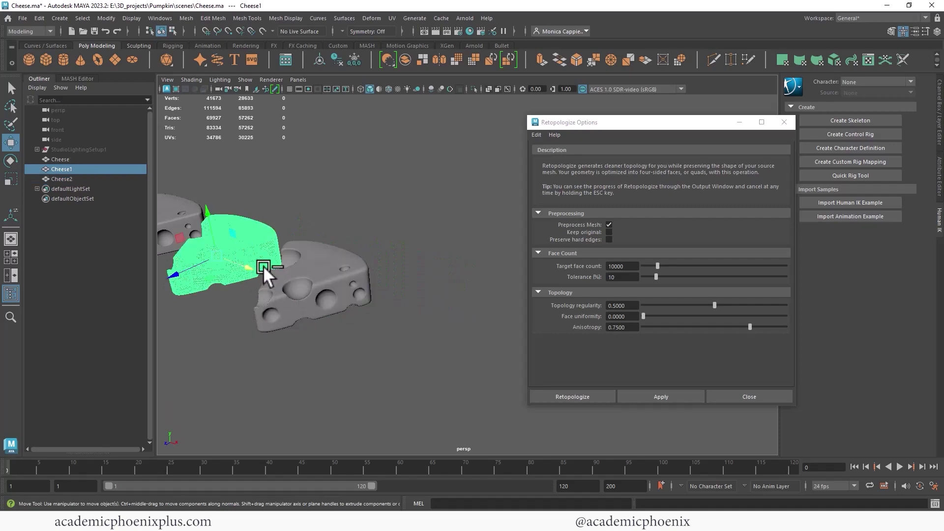
pyautogui.hotkey('ctrl', 'd')
pyautogui.moveTo(265, 270); pyautogui.dragTo(523, 307)
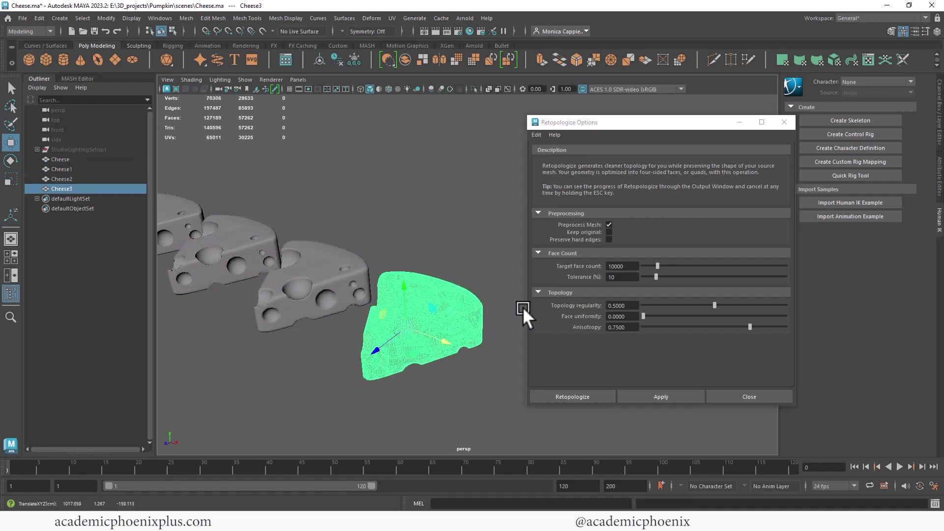
# Retopologize Cheese3 with a target face count of 5000
pyautogui.click(629, 267)
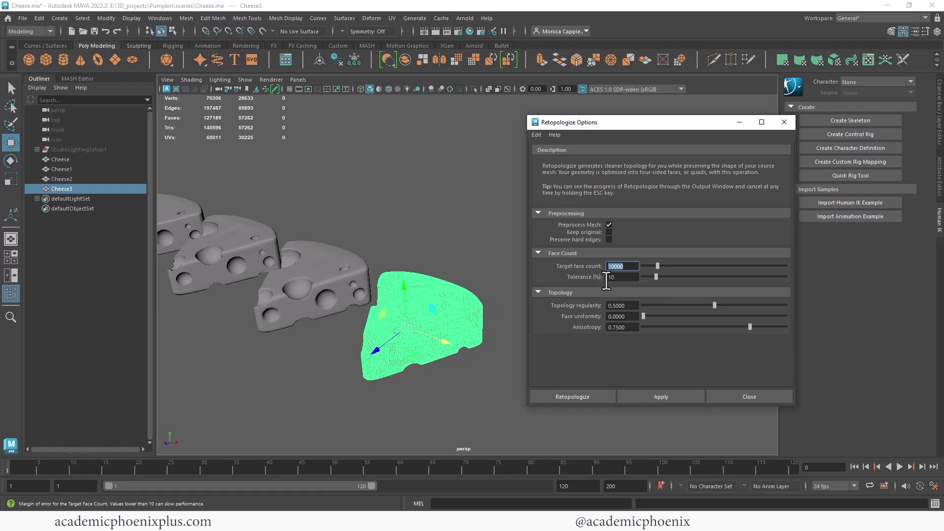
pyautogui.write('5000')
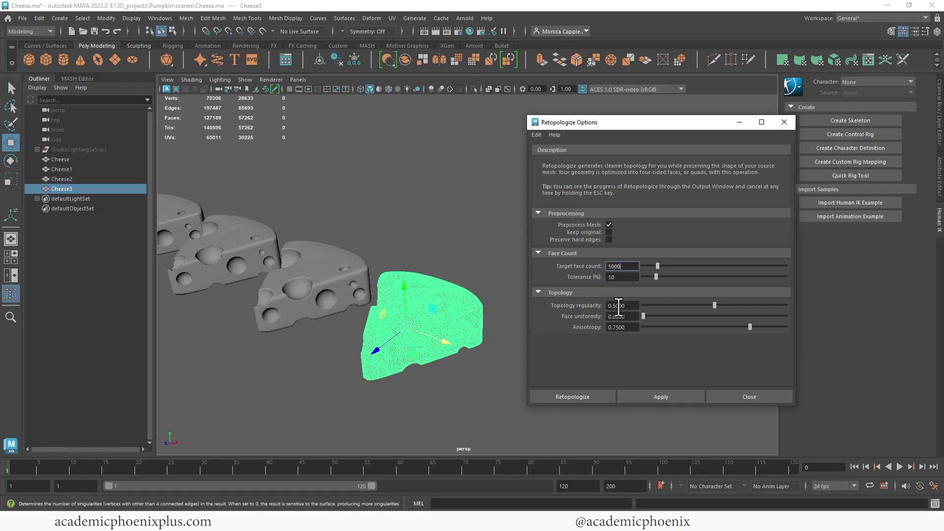
pyautogui.click(654, 396)
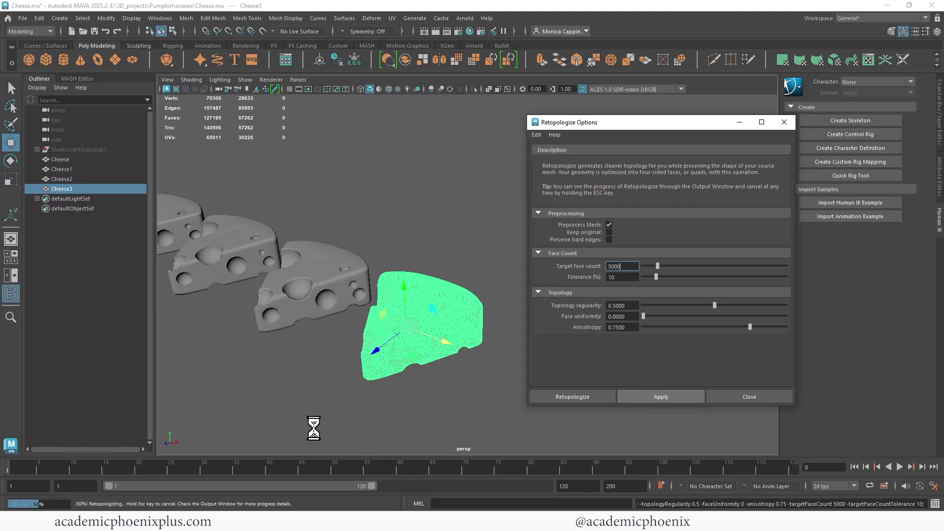
pyautogui.click(419, 252)
pyautogui.click(413, 297)
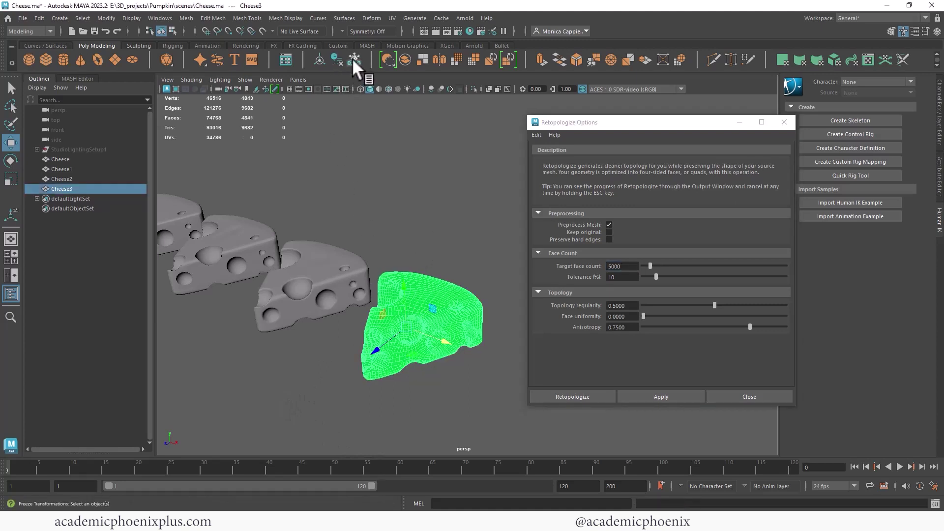
# Assign the existing lambert1 material to the retopologized Cheese3 and clear the selection
pyautogui.rightClick(408, 283)
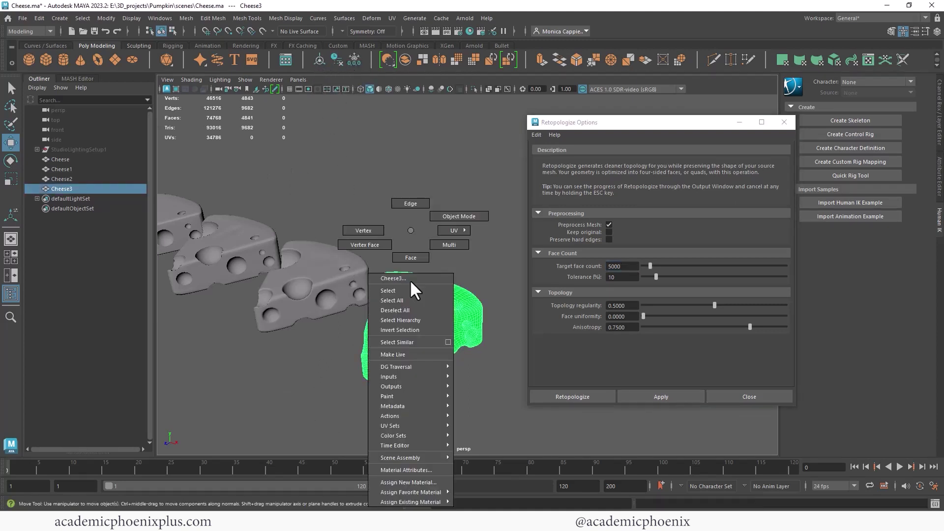
pyautogui.moveTo(428, 501)
pyautogui.click(484, 479)
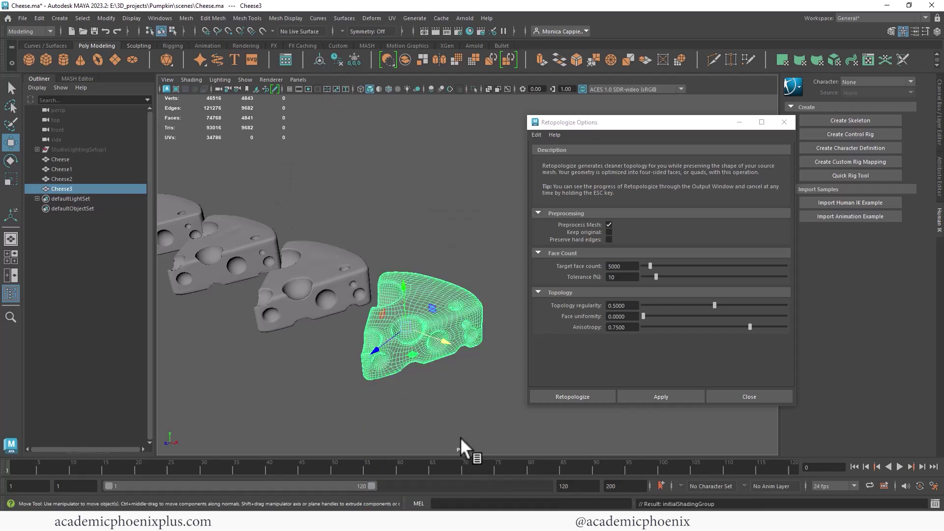
pyautogui.keyDown('alt'); pyautogui.moveTo(453, 392); pyautogui.dragTo(407, 327); pyautogui.keyUp('alt')
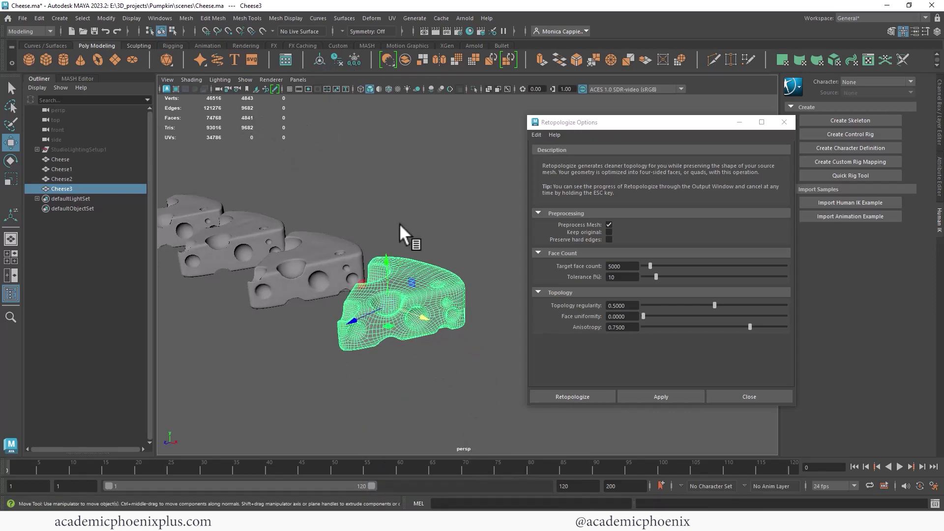
pyautogui.click(449, 241)
# Examine the row of four cheeses and inspect the hole edges of the remeshed Cheese1 up close
pyautogui.keyDown('alt'); pyautogui.moveTo(449, 237); pyautogui.dragTo(397, 218); pyautogui.keyUp('alt')
pyautogui.keyDown('alt'); pyautogui.moveTo(395, 219); pyautogui.dragTo(454, 236, button='middle'); pyautogui.keyUp('alt')
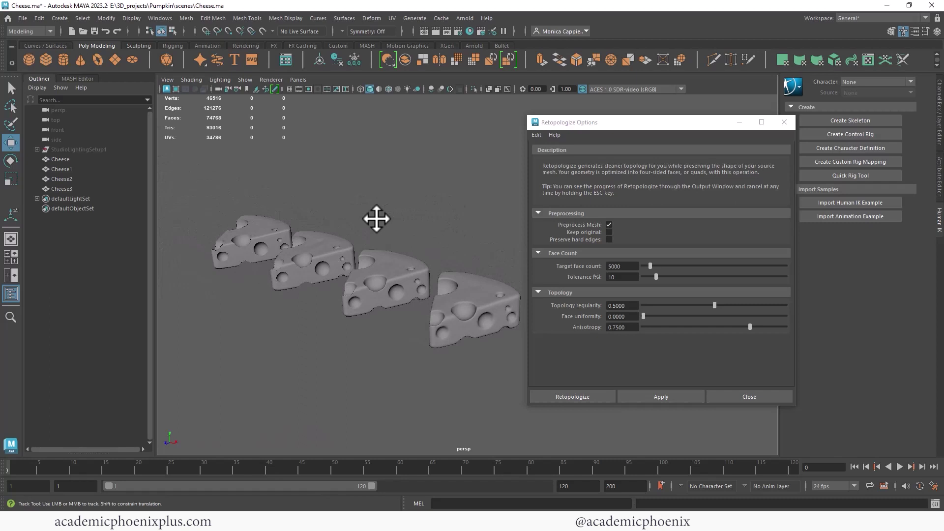
pyautogui.keyDown('alt'); pyautogui.moveTo(377, 219); pyautogui.dragTo(436, 245, button='middle'); pyautogui.keyUp('alt')
pyautogui.keyDown('alt'); pyautogui.moveTo(300, 249); pyautogui.dragTo(475, 248, button='right'); pyautogui.keyUp('alt')
pyautogui.keyDown('alt'); pyautogui.moveTo(257, 245); pyautogui.dragTo(337, 253, button='middle'); pyautogui.keyUp('alt')
pyautogui.keyDown('alt'); pyautogui.moveTo(337, 253); pyautogui.dragTo(346, 264, button='right'); pyautogui.keyUp('alt')
pyautogui.keyDown('alt'); pyautogui.moveTo(346, 264); pyautogui.dragTo(312, 270, button='middle'); pyautogui.keyUp('alt')
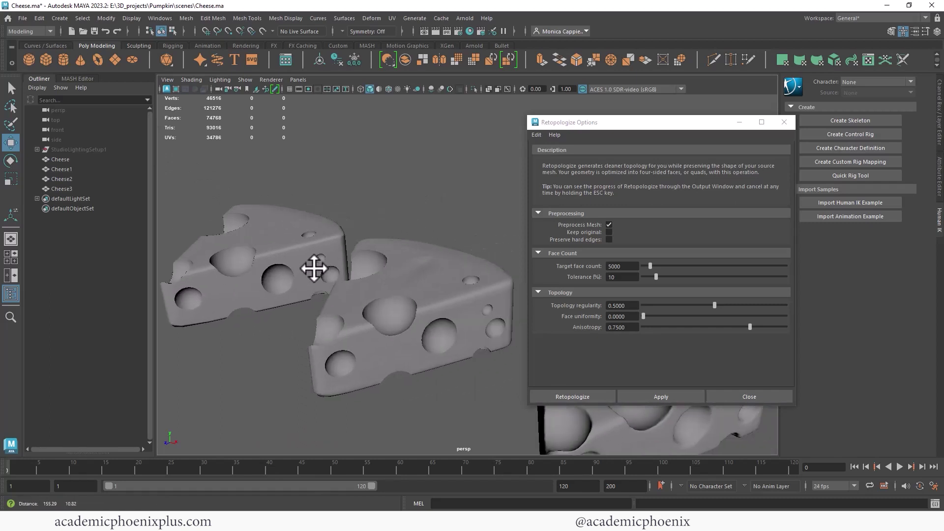
pyautogui.keyDown('alt'); pyautogui.moveTo(312, 269); pyautogui.dragTo(314, 255); pyautogui.keyUp('alt')
pyautogui.keyDown('alt'); pyautogui.moveTo(314, 255); pyautogui.dragTo(277, 230, button='middle'); pyautogui.keyUp('alt')
pyautogui.scroll(1, 275, 231)
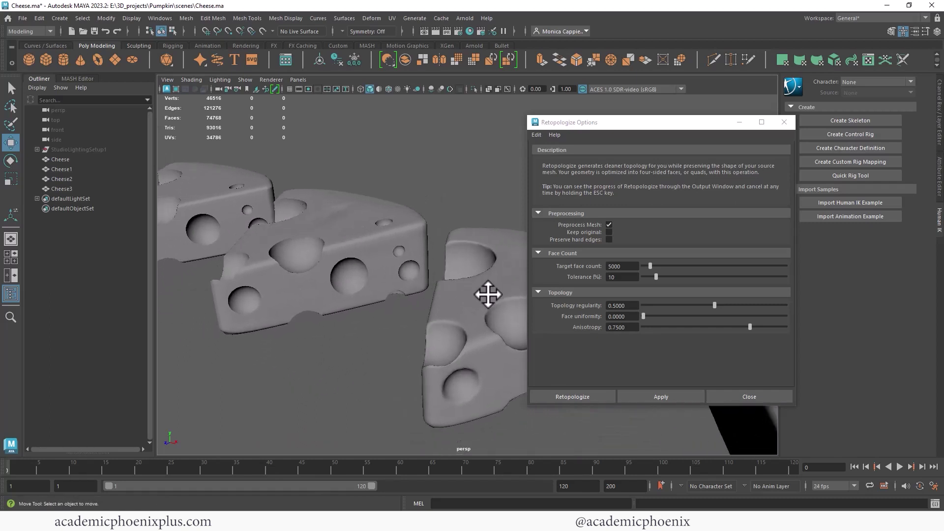
pyautogui.scroll(3, 341, 267)
pyautogui.scroll(3, 385, 264)
pyautogui.scroll(3, 393, 262)
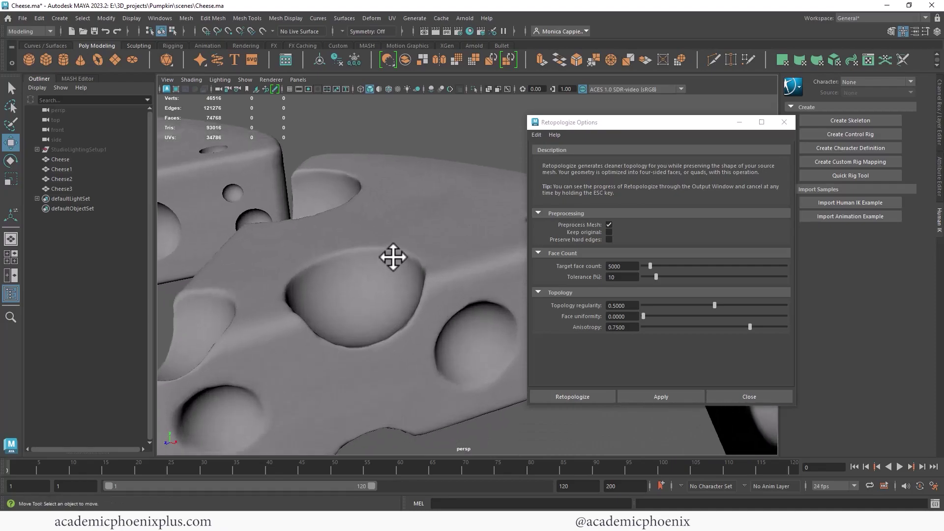
pyautogui.scroll(-2, 442, 261)
pyautogui.keyDown('alt'); pyautogui.moveTo(319, 252); pyautogui.dragTo(346, 270, button='middle'); pyautogui.keyUp('alt')
# Compare the wireframe of the remeshed Cheese1 with the shaded surface and hole edges of the original cheese
pyautogui.click(338, 270)
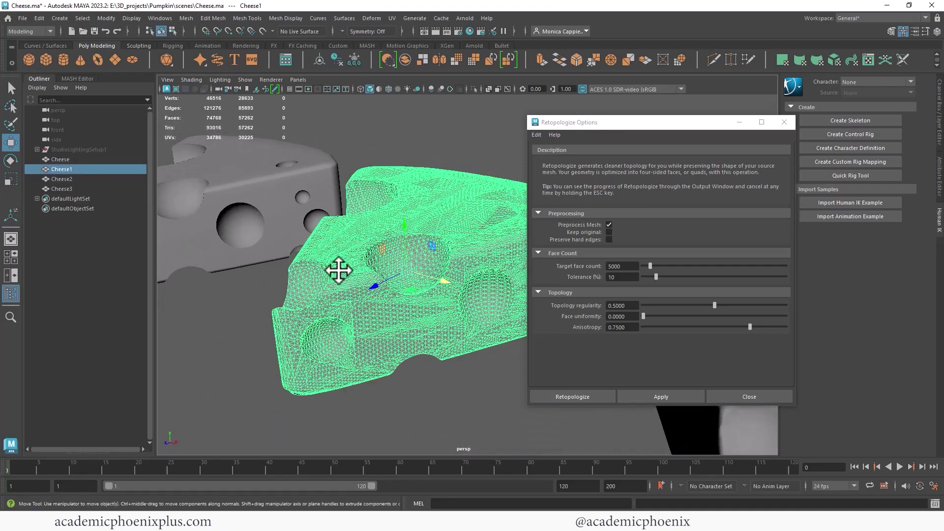
pyautogui.keyDown('alt'); pyautogui.moveTo(337, 270); pyautogui.dragTo(389, 267, button='right'); pyautogui.keyUp('alt')
pyautogui.keyDown('alt'); pyautogui.moveTo(245, 251); pyautogui.dragTo(318, 258, button='middle'); pyautogui.keyUp('alt')
pyautogui.keyDown('alt'); pyautogui.moveTo(257, 258); pyautogui.dragTo(389, 295, button='right'); pyautogui.keyUp('alt')
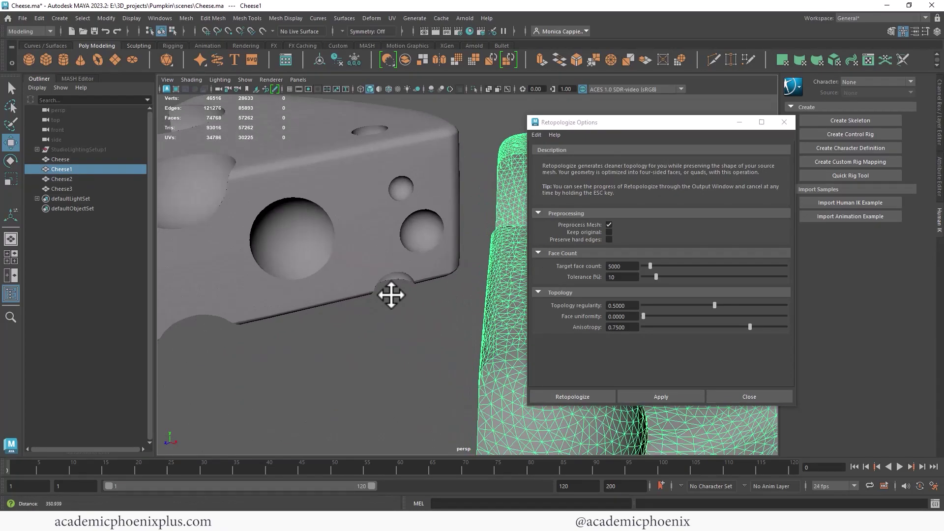
pyautogui.keyDown('alt'); pyautogui.moveTo(340, 261); pyautogui.dragTo(436, 321, button='middle'); pyautogui.keyUp('alt')
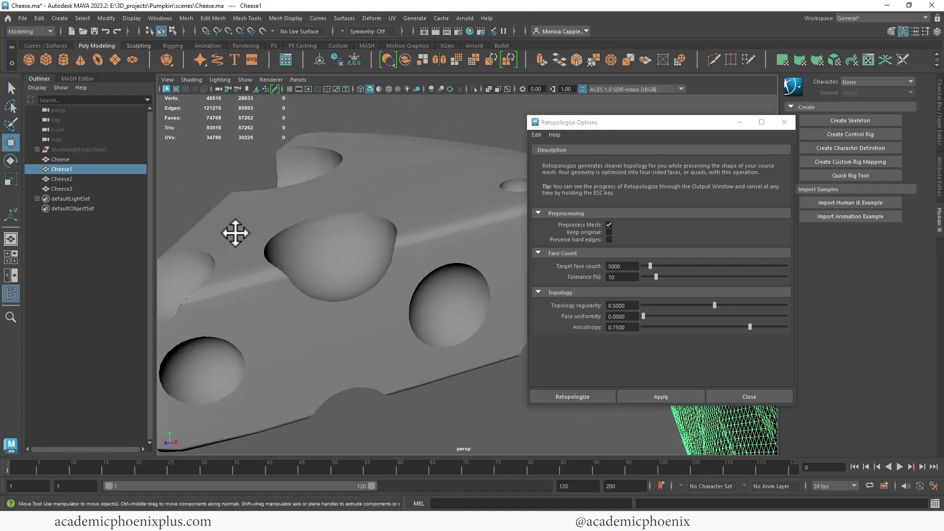
pyautogui.keyDown('alt'); pyautogui.moveTo(408, 292); pyautogui.dragTo(322, 276, button='middle'); pyautogui.keyUp('alt')
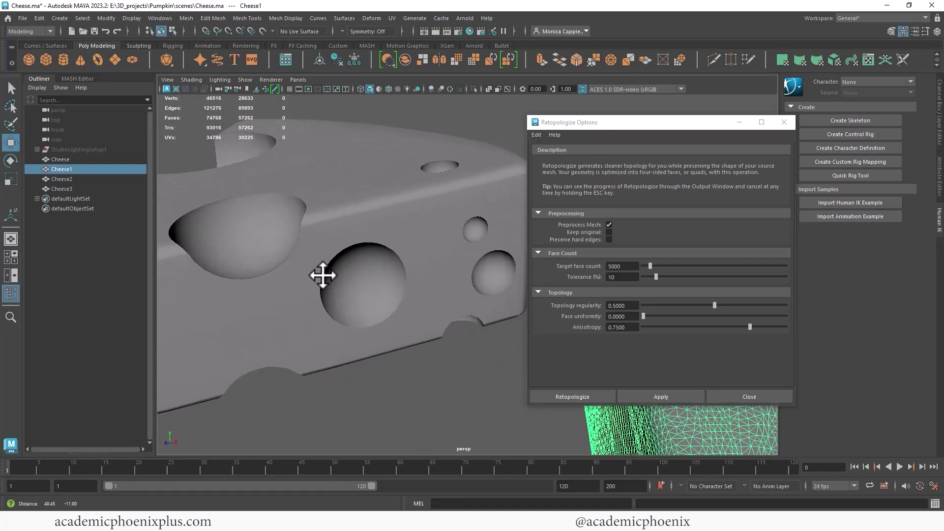
pyautogui.keyDown('alt'); pyautogui.moveTo(323, 276); pyautogui.dragTo(287, 268); pyautogui.keyUp('alt')
pyautogui.keyDown('alt'); pyautogui.moveTo(422, 281); pyautogui.dragTo(340, 294, button='right'); pyautogui.keyUp('alt')
pyautogui.keyDown('alt'); pyautogui.moveTo(339, 295); pyautogui.dragTo(195, 274, button='middle'); pyautogui.keyUp('alt')
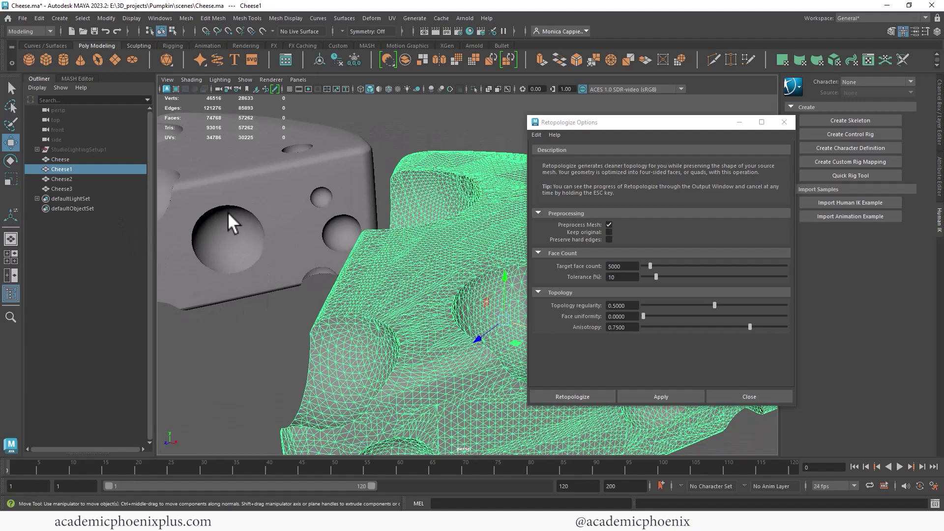
pyautogui.keyDown('alt'); pyautogui.moveTo(420, 193); pyautogui.dragTo(266, 234); pyautogui.keyUp('alt')
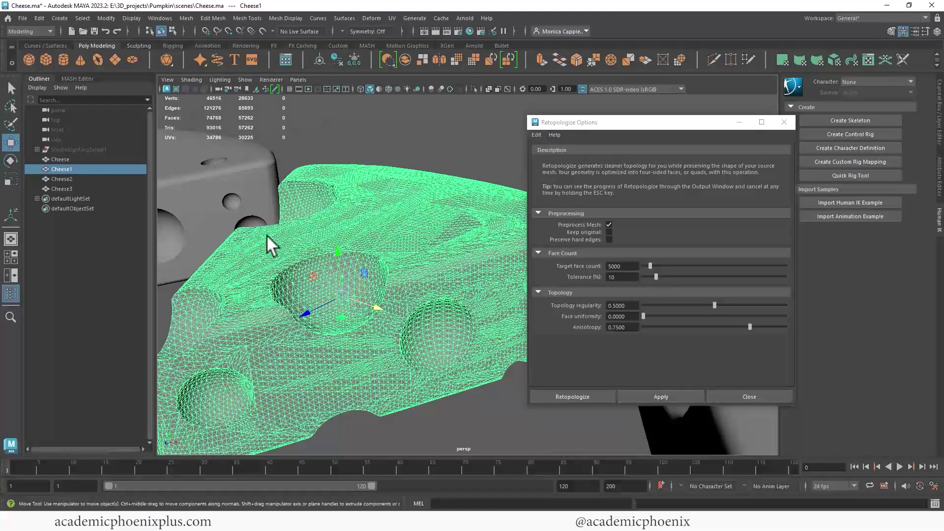
# Compare the wireframes of the original cheese and the remeshed Cheese1 by selecting each in turn, and clear the selection
pyautogui.click(466, 162)
pyautogui.keyDown('alt'); pyautogui.moveTo(465, 162); pyautogui.dragTo(295, 227); pyautogui.keyUp('alt')
pyautogui.click(295, 226)
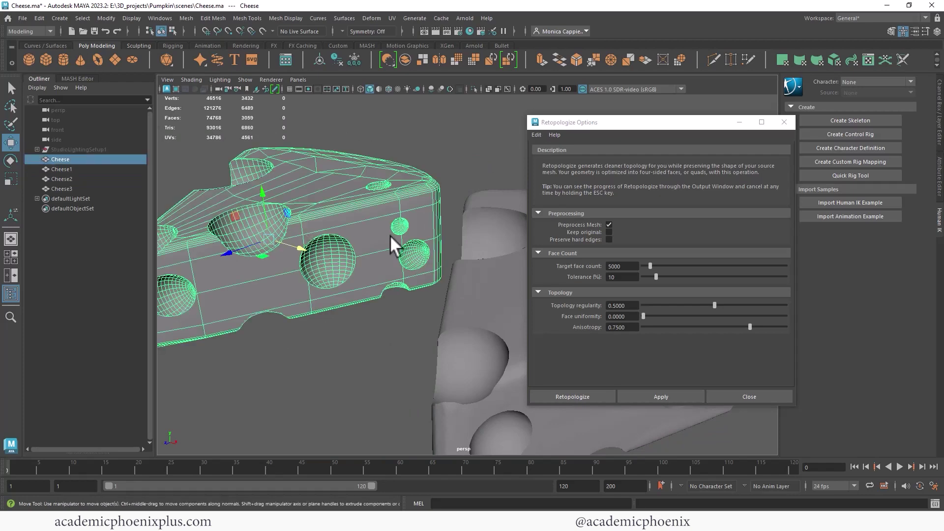
pyautogui.keyDown('alt'); pyautogui.moveTo(390, 235); pyautogui.dragTo(327, 237); pyautogui.keyUp('alt')
pyautogui.click(334, 246)
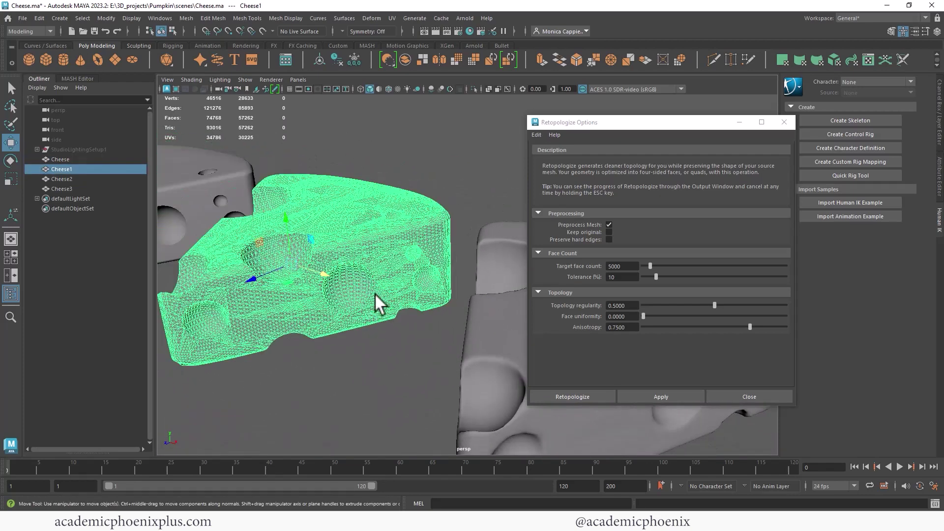
pyautogui.keyDown('alt'); pyautogui.moveTo(374, 293); pyautogui.dragTo(331, 243); pyautogui.keyUp('alt')
pyautogui.click(338, 289)
pyautogui.click(486, 385)
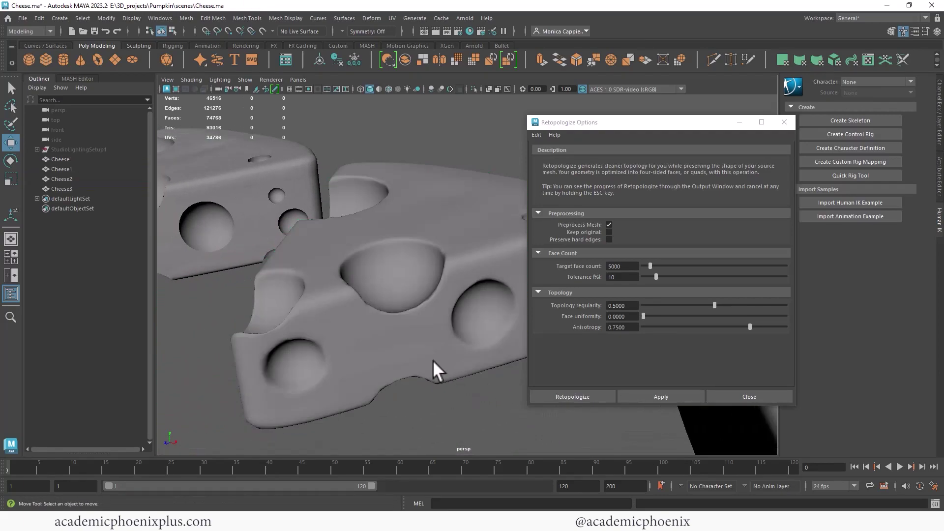
# Examine how well the retopologized Cheese2 and Cheese3 keep their shape, checking the surfaces and the quad wireframe
pyautogui.keyDown('alt'); pyautogui.moveTo(432, 360); pyautogui.dragTo(412, 337); pyautogui.keyUp('alt')
pyautogui.keyDown('alt'); pyautogui.moveTo(411, 264); pyautogui.dragTo(409, 290); pyautogui.keyUp('alt')
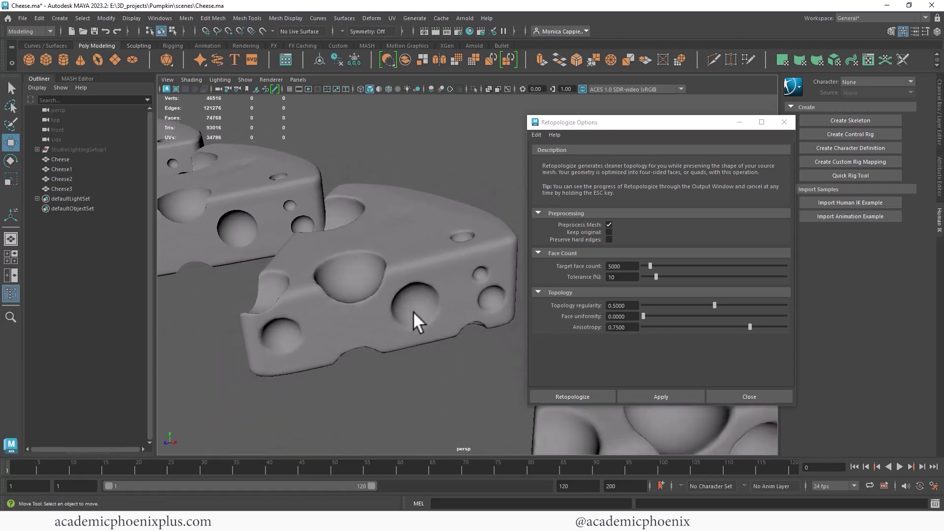
pyautogui.keyDown('alt'); pyautogui.moveTo(443, 328); pyautogui.dragTo(282, 261, button='middle'); pyautogui.keyUp('alt')
pyautogui.keyDown('alt'); pyautogui.moveTo(281, 261); pyautogui.dragTo(199, 262, button='right'); pyautogui.keyUp('alt')
pyautogui.keyDown('alt'); pyautogui.moveTo(199, 262); pyautogui.dragTo(259, 297); pyautogui.keyUp('alt')
pyautogui.keyDown('alt'); pyautogui.moveTo(259, 297); pyautogui.dragTo(273, 288, button='right'); pyautogui.keyUp('alt')
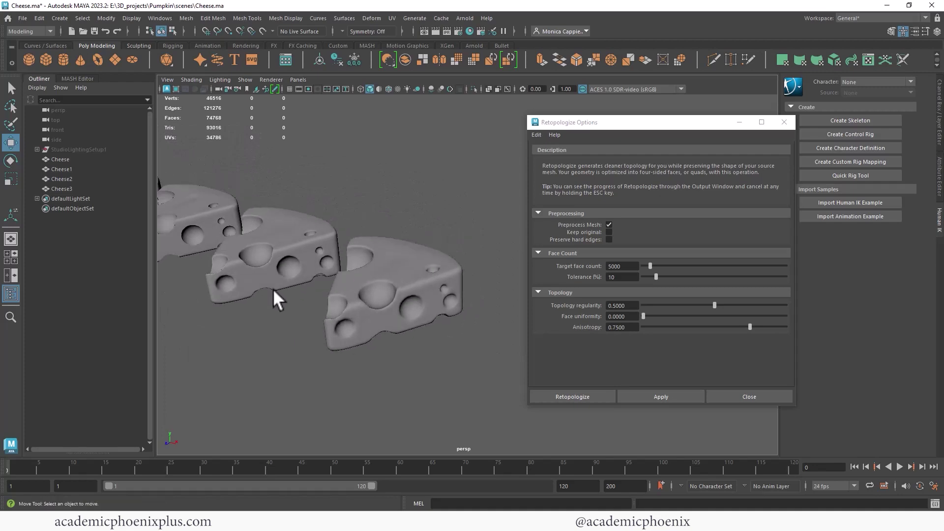
pyautogui.keyDown('alt'); pyautogui.moveTo(272, 288); pyautogui.dragTo(312, 300, button='middle'); pyautogui.keyUp('alt')
pyautogui.keyDown('alt'); pyautogui.moveTo(312, 300); pyautogui.dragTo(326, 298, button='right'); pyautogui.keyUp('alt')
pyautogui.click(326, 296)
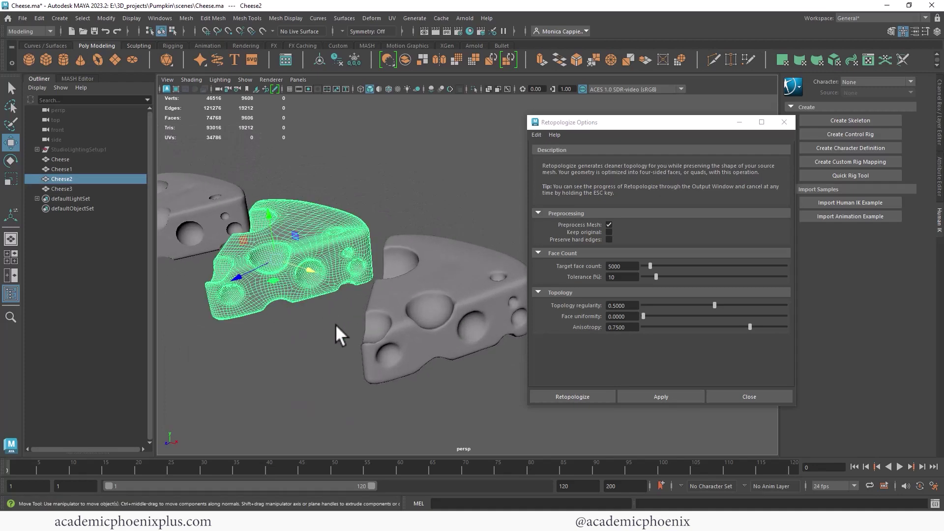
pyautogui.click(425, 338)
pyautogui.click(455, 386)
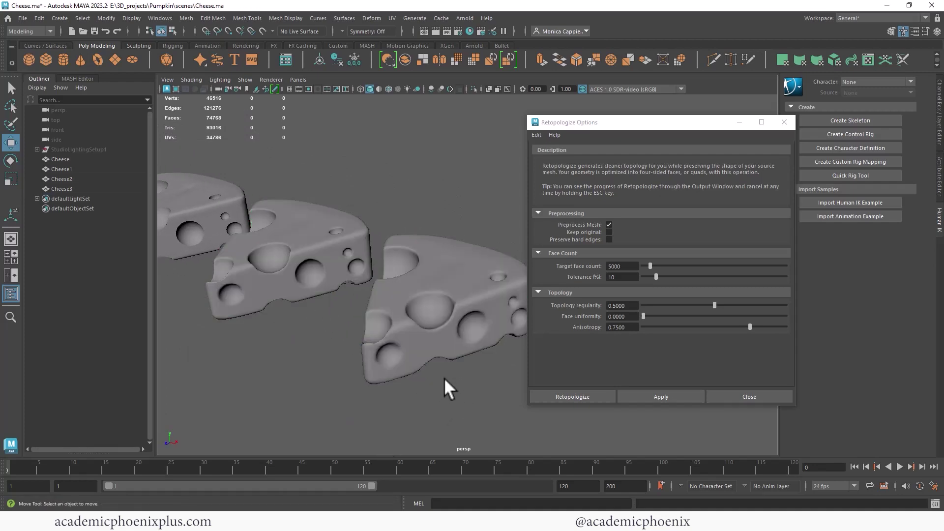
pyautogui.scroll(4, 404, 364)
pyautogui.moveTo(409, 366)
pyautogui.keyDown('alt'); pyautogui.mouseDown()
pyautogui.moveTo(383, 370)
pyautogui.moveTo(403, 370)
pyautogui.mouseUp(); pyautogui.keyUp('alt')
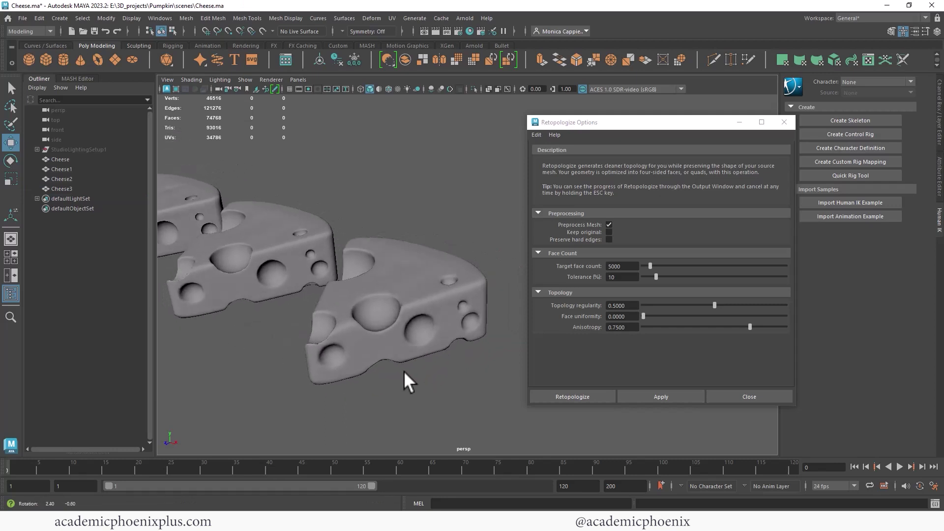
pyautogui.moveTo(430, 319)
pyautogui.keyDown('alt'); pyautogui.mouseDown(button='right')
pyautogui.moveTo(408, 318)
pyautogui.moveTo(435, 310)
pyautogui.mouseUp(button='right'); pyautogui.keyUp('alt')
pyautogui.moveTo(435, 311)
pyautogui.keyDown('alt'); pyautogui.mouseDown()
pyautogui.moveTo(472, 320)
pyautogui.moveTo(488, 312)
pyautogui.moveTo(396, 295)
pyautogui.moveTo(346, 265)
pyautogui.moveTo(408, 290)
pyautogui.moveTo(392, 303)
pyautogui.moveTo(434, 303)
pyautogui.mouseUp(); pyautogui.keyUp('alt')
pyautogui.click(411, 287)
# Duplicate the remeshed Cheese1 again and move the copy past Cheese3 at the near end of the row
pyautogui.click(301, 245)
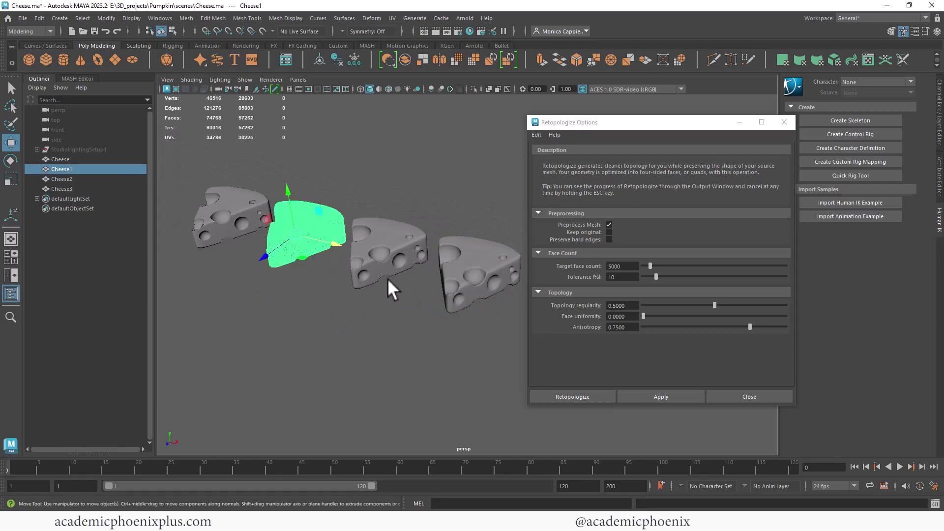
pyautogui.keyDown('alt'); pyautogui.moveTo(387, 278); pyautogui.dragTo(308, 254, button='right'); pyautogui.keyUp('alt')
pyautogui.keyDown('alt'); pyautogui.moveTo(308, 253); pyautogui.dragTo(275, 255, button='middle'); pyautogui.keyUp('alt')
pyautogui.hotkey('ctrl', 'd')
pyautogui.moveTo(324, 257); pyautogui.dragTo(512, 284)
pyautogui.keyDown('alt'); pyautogui.moveTo(484, 283); pyautogui.dragTo(381, 276, button='middle'); pyautogui.keyUp('alt')
pyautogui.keyDown('alt'); pyautogui.moveTo(381, 276); pyautogui.dragTo(546, 277, button='right'); pyautogui.keyUp('alt')
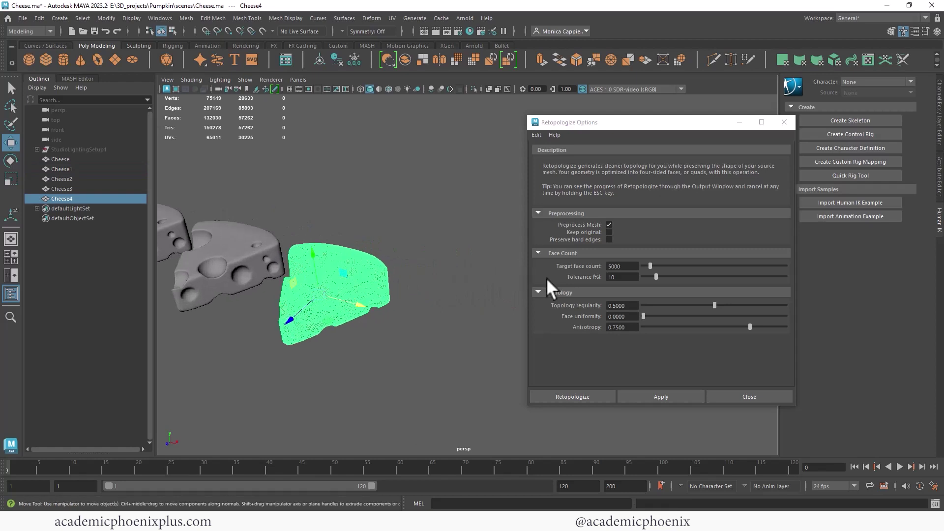
# Retopologize Cheese4 with a target face count of 1000
pyautogui.click(610, 266)
pyautogui.write('1')
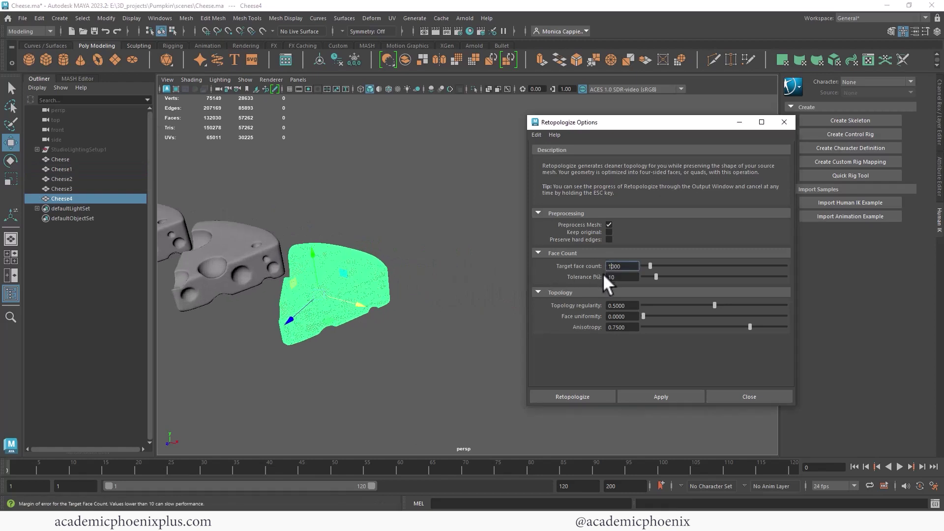
pyautogui.press('Return')
pyautogui.click(653, 395)
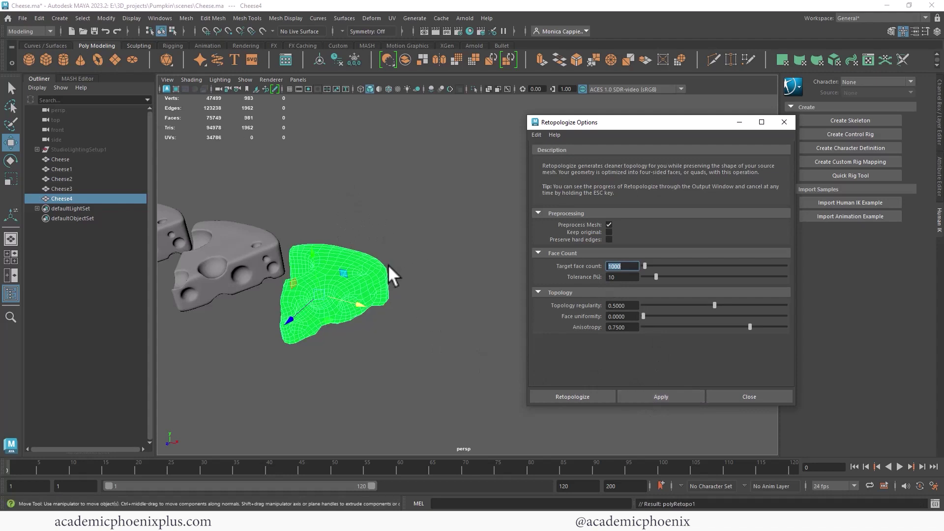
pyautogui.click(422, 225)
pyautogui.click(336, 242)
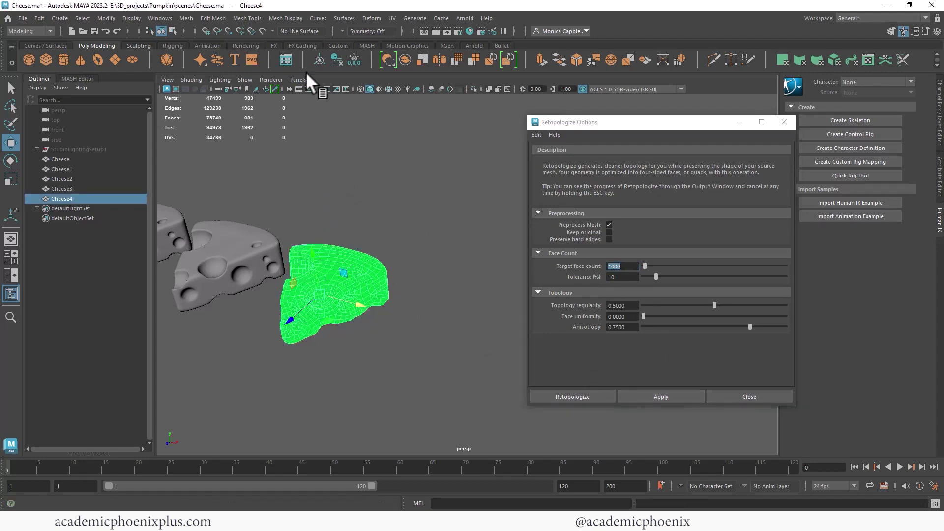
# Freeze Cheese4's transformations and assign it the default initialShadingGroup material
pyautogui.click(352, 58)
pyautogui.moveTo(346, 230); pyautogui.dragTo(421, 469, button='right')
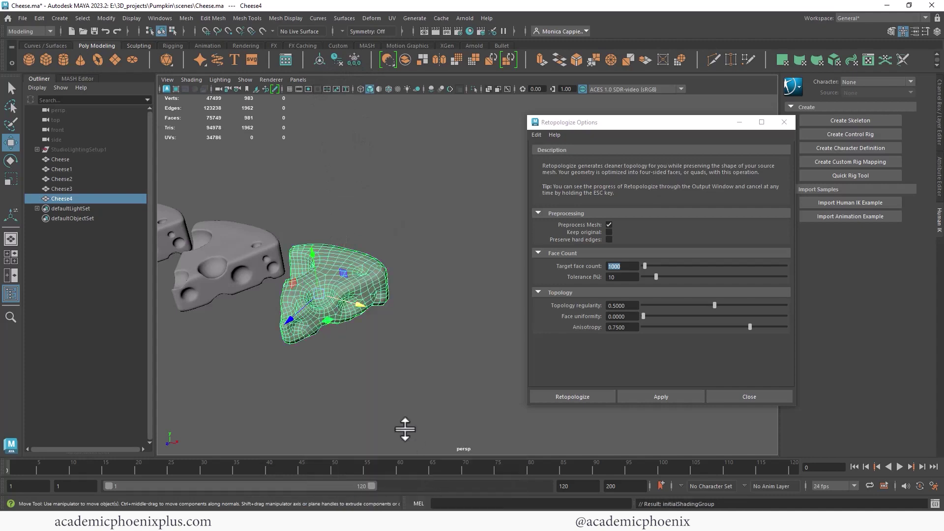
pyautogui.click(405, 428)
# Examine Cheese4's quad wireframe and shaded hole shapes up close beside Cheese3, then clear the selection
pyautogui.keyDown('alt'); pyautogui.moveTo(310, 337); pyautogui.dragTo(369, 344); pyautogui.keyUp('alt')
pyautogui.keyDown('alt'); pyautogui.moveTo(368, 344); pyautogui.dragTo(438, 307, button='right'); pyautogui.keyUp('alt')
pyautogui.click(377, 323)
pyautogui.keyDown('alt'); pyautogui.moveTo(438, 307); pyautogui.dragTo(484, 291, button='middle'); pyautogui.keyUp('alt')
pyautogui.moveTo(431, 296)
pyautogui.keyDown('alt'); pyautogui.mouseDown()
pyautogui.moveTo(381, 308)
pyautogui.moveTo(370, 297)
pyautogui.moveTo(437, 291)
pyautogui.mouseUp(); pyautogui.keyUp('alt')
pyautogui.keyDown('alt'); pyautogui.moveTo(392, 267); pyautogui.dragTo(442, 290, button='middle'); pyautogui.keyUp('alt')
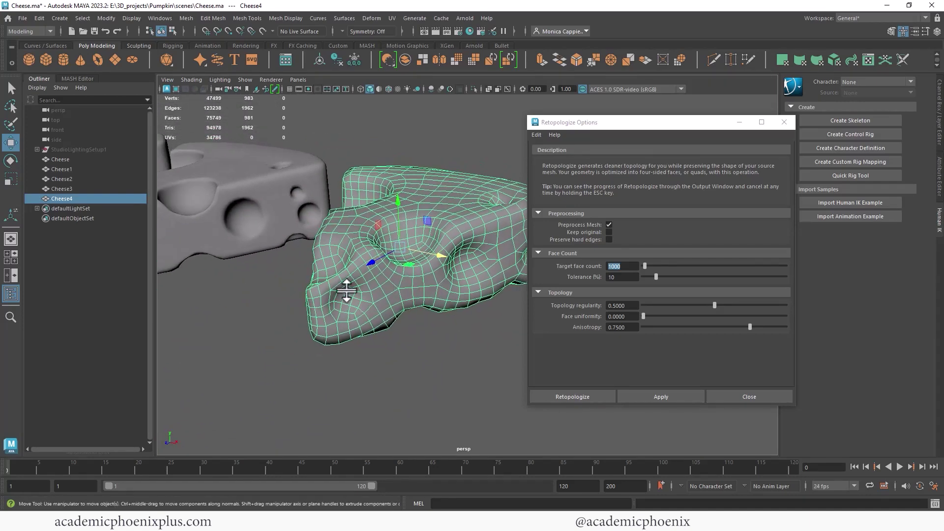
pyautogui.keyDown('alt'); pyautogui.moveTo(369, 240); pyautogui.dragTo(316, 274); pyautogui.keyUp('alt')
pyautogui.click(274, 290)
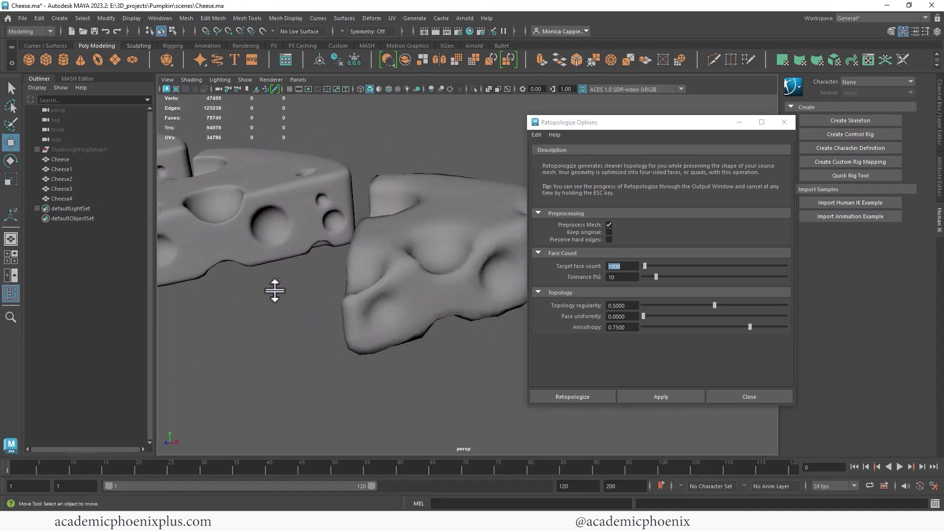
pyautogui.click(278, 280)
# Compare Cheese4 with the other cheeses in the row from a distance to judge it as a background object
pyautogui.keyDown('alt'); pyautogui.moveTo(403, 326); pyautogui.dragTo(227, 320, button='right'); pyautogui.keyUp('alt')
pyautogui.click(344, 339)
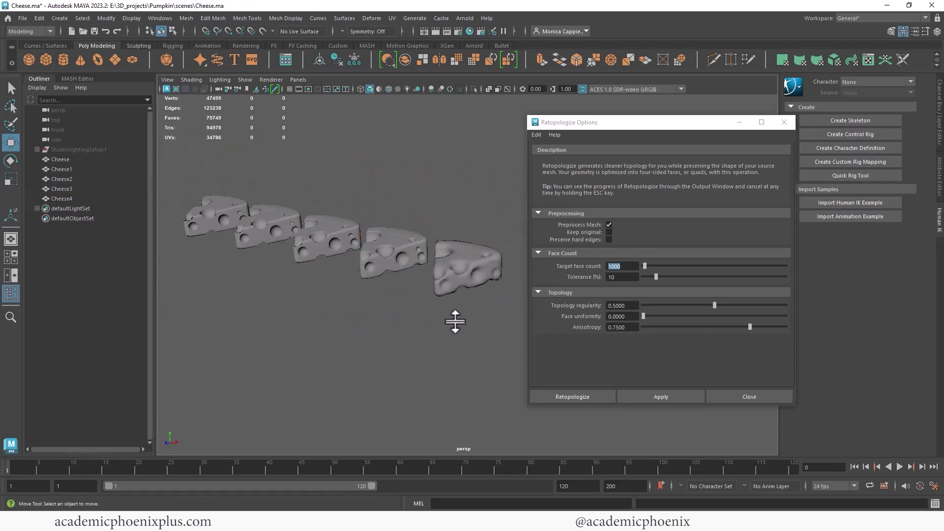
pyautogui.keyDown('alt'); pyautogui.moveTo(465, 322); pyautogui.dragTo(192, 315, button='right'); pyautogui.keyUp('alt')
pyautogui.keyDown('alt'); pyautogui.moveTo(343, 317); pyautogui.dragTo(278, 317, button='right'); pyautogui.keyUp('alt')
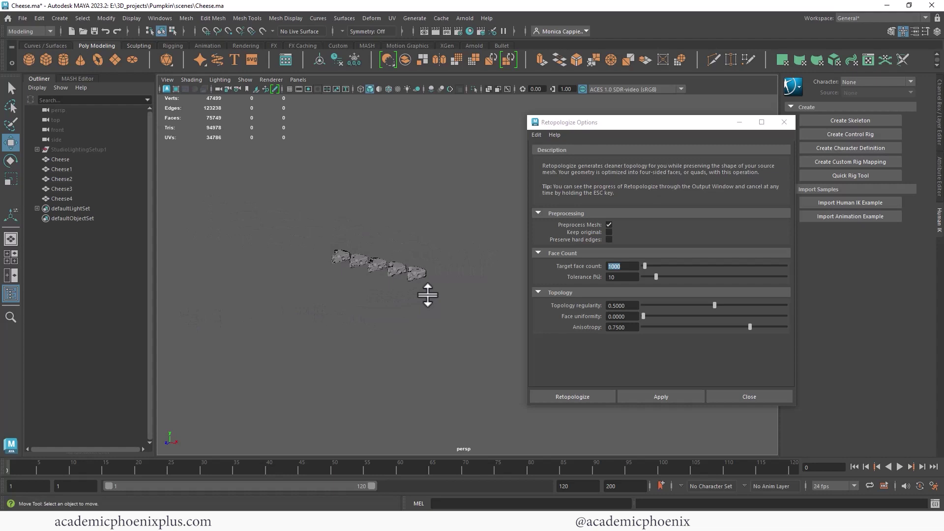
pyautogui.click(415, 274)
pyautogui.click(405, 399)
pyautogui.click(417, 273)
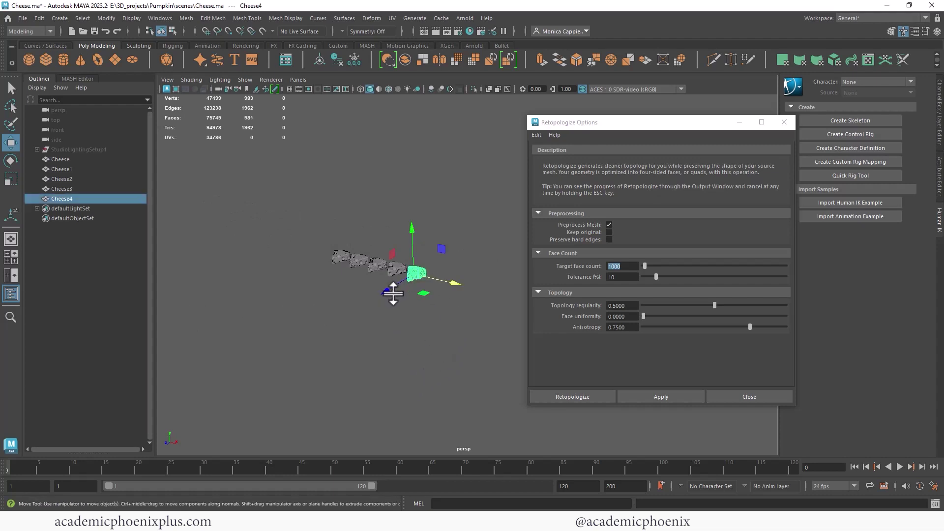
pyautogui.click(372, 317)
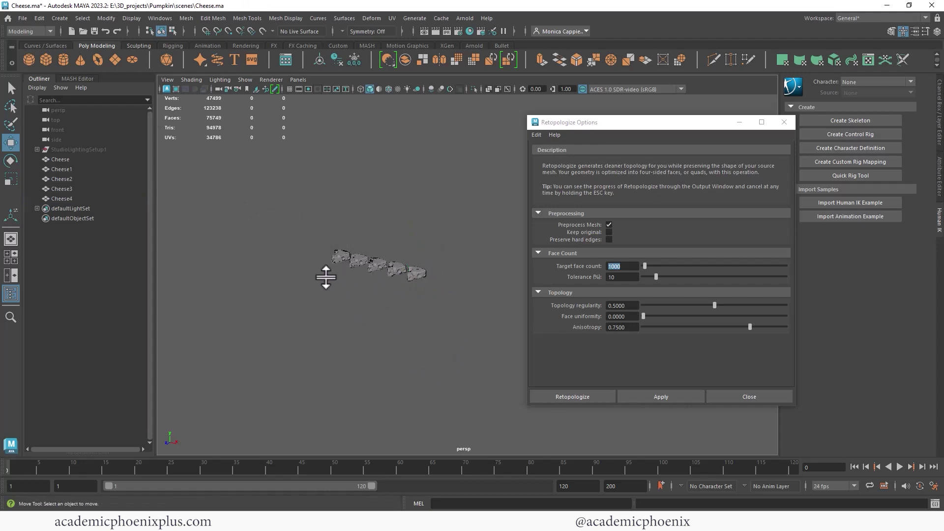
pyautogui.keyDown('alt'); pyautogui.moveTo(326, 276); pyautogui.dragTo(514, 300, button='right'); pyautogui.keyUp('alt')
pyautogui.keyDown('alt'); pyautogui.moveTo(358, 275); pyautogui.dragTo(384, 278, button='middle'); pyautogui.keyUp('alt')
pyautogui.scroll(6, 384, 278)
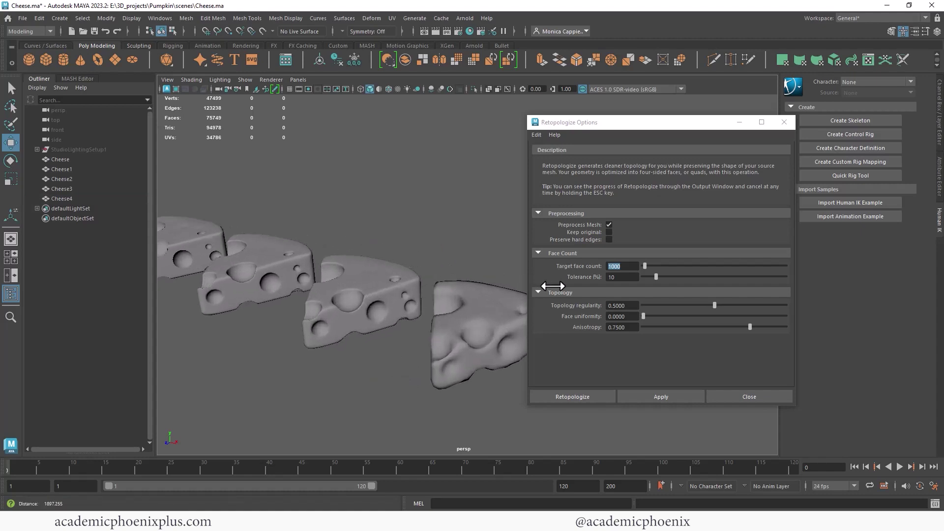
# Switch Cheese3 to edge mode and delete a full edge loop running across its top surface
pyautogui.click(334, 315)
pyautogui.press('f')
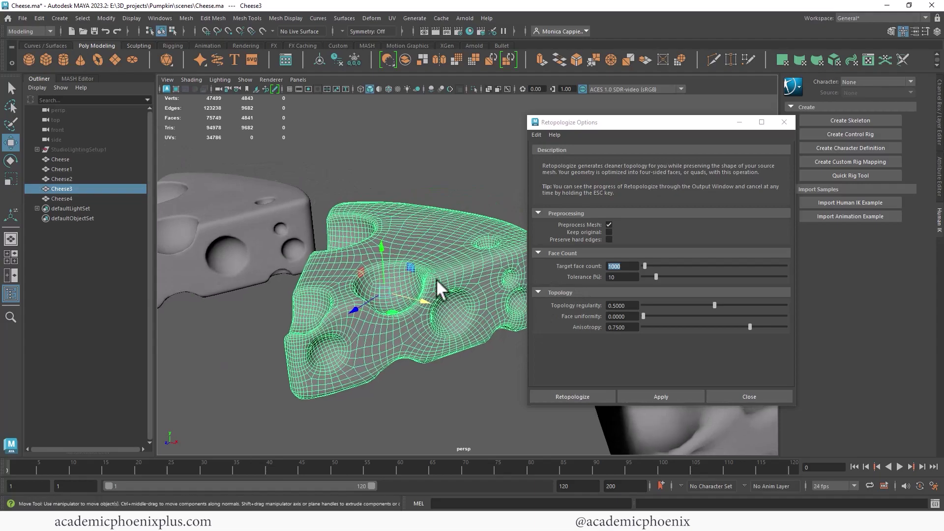
pyautogui.keyDown('alt'); pyautogui.moveTo(435, 279); pyautogui.dragTo(436, 255); pyautogui.keyUp('alt')
pyautogui.moveTo(436, 255); pyautogui.dragTo(425, 198, button='right')
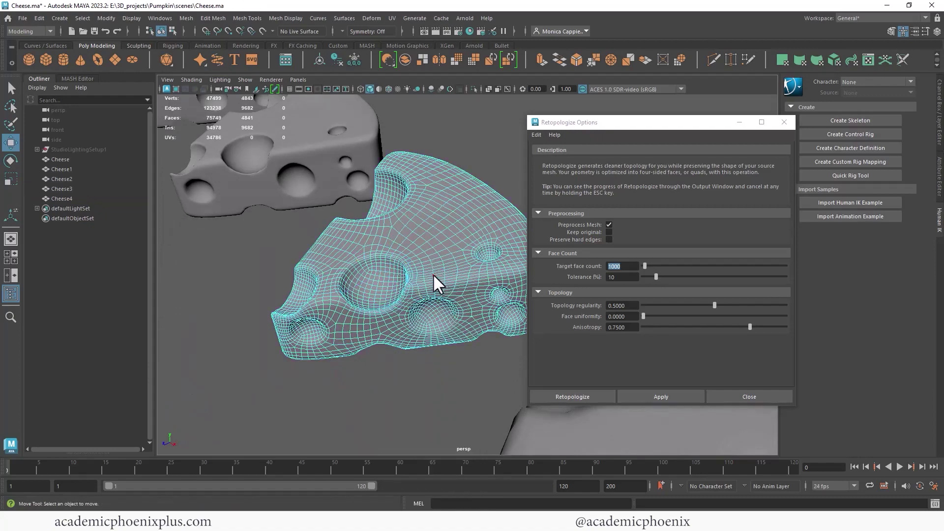
pyautogui.scroll(5, 425, 255)
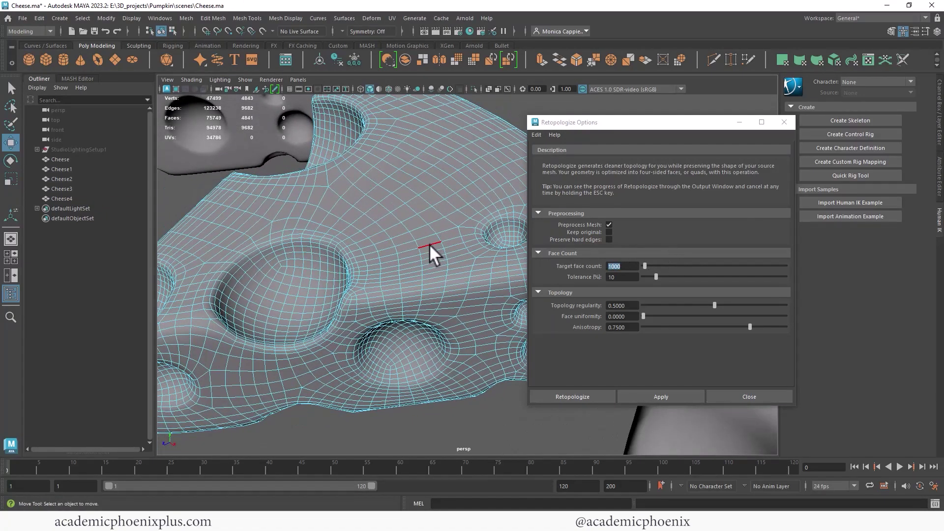
pyautogui.click(430, 245)
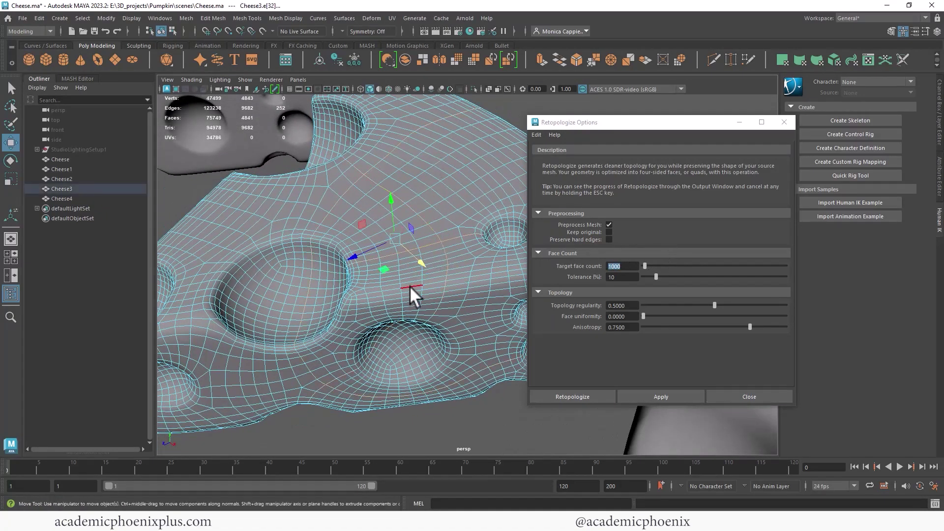
pyautogui.press('Delete')
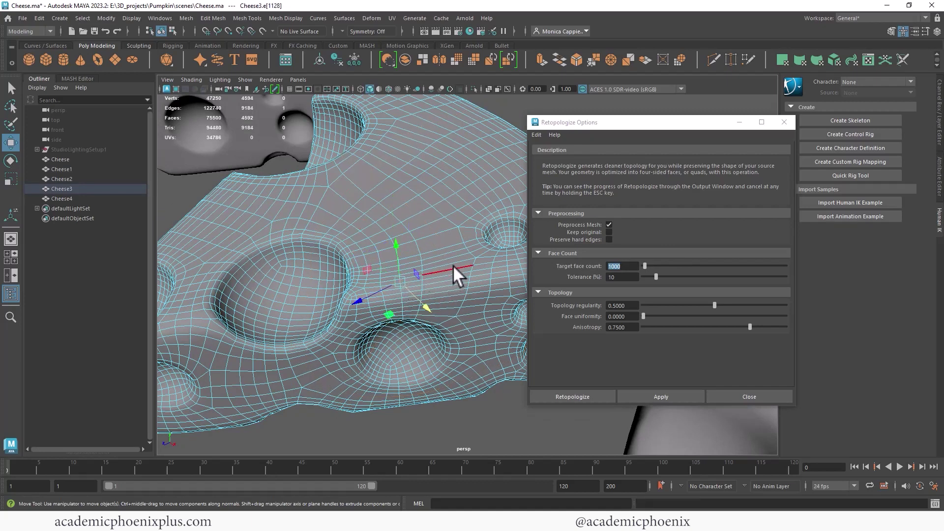
# Delete two more edge loops along Cheese3's upper front edge, above the round side hole
pyautogui.doubleClick(453, 267)
pyautogui.press('Delete')
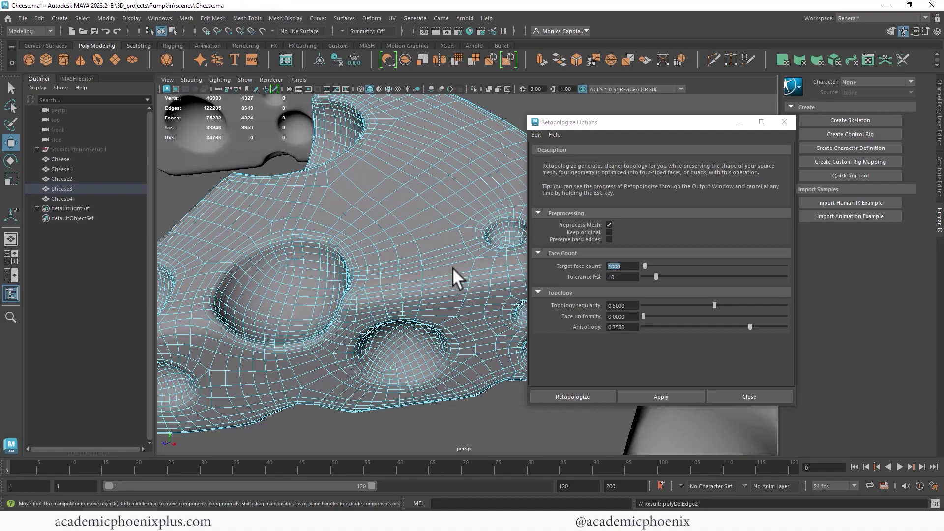
pyautogui.doubleClick(444, 303)
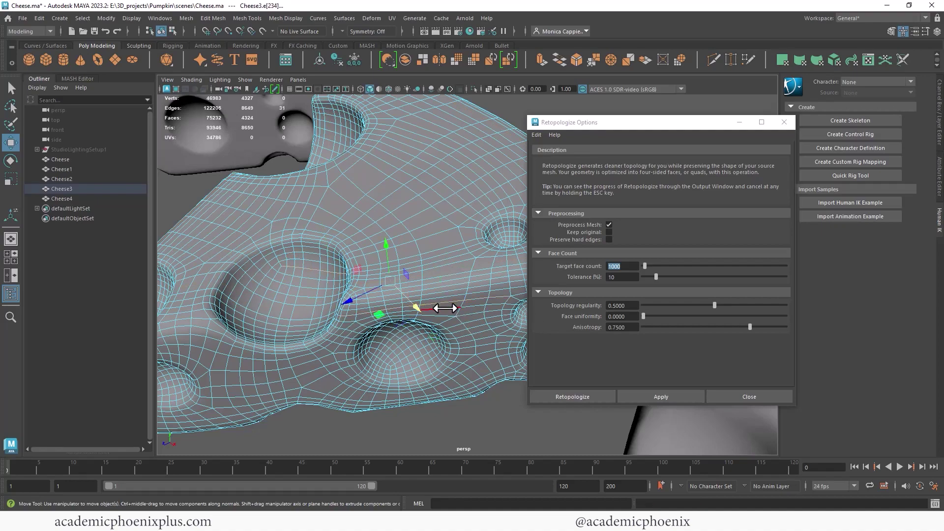
pyautogui.press('Delete')
# Delete two edge loops, including their vertices, near the narrow end of Cheese3's top
pyautogui.keyDown('alt'); pyautogui.moveTo(361, 259); pyautogui.dragTo(289, 294); pyautogui.keyUp('alt')
pyautogui.doubleClick(256, 254)
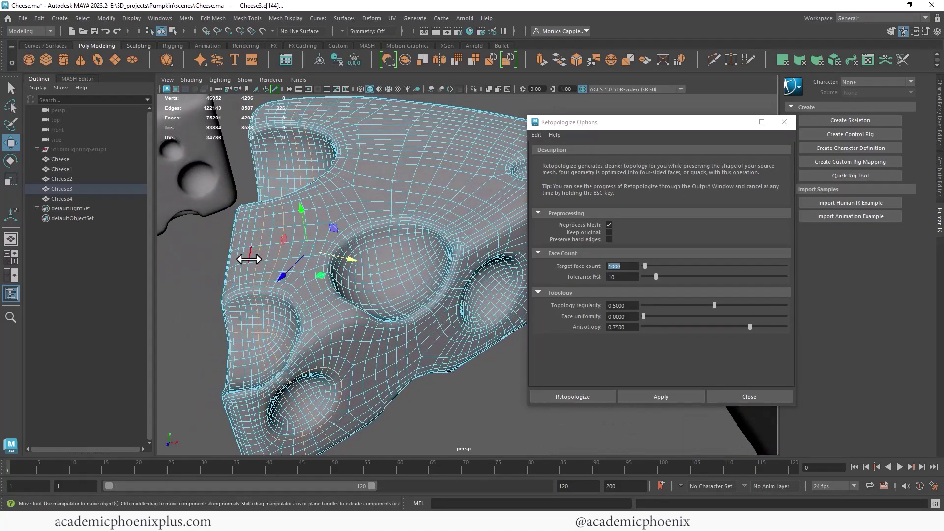
pyautogui.hotkey('ctrl', 'Delete')
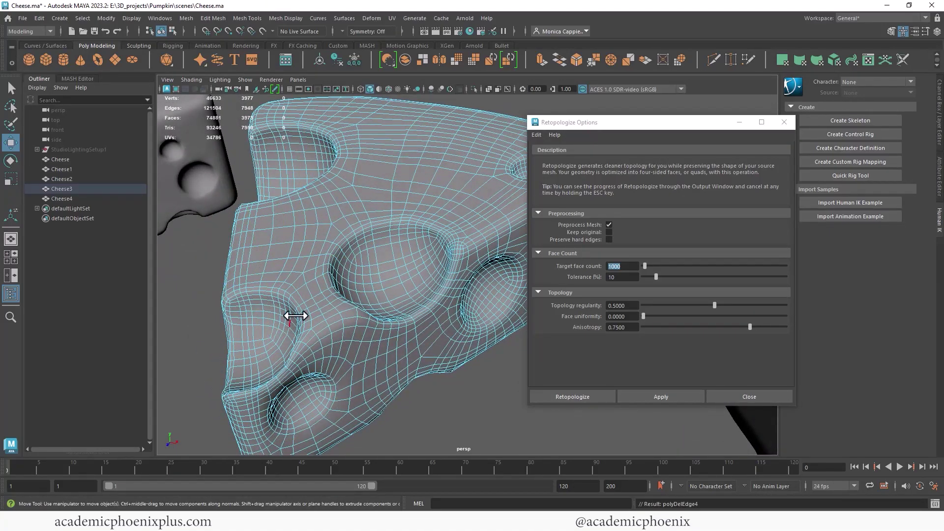
pyautogui.doubleClick(242, 253)
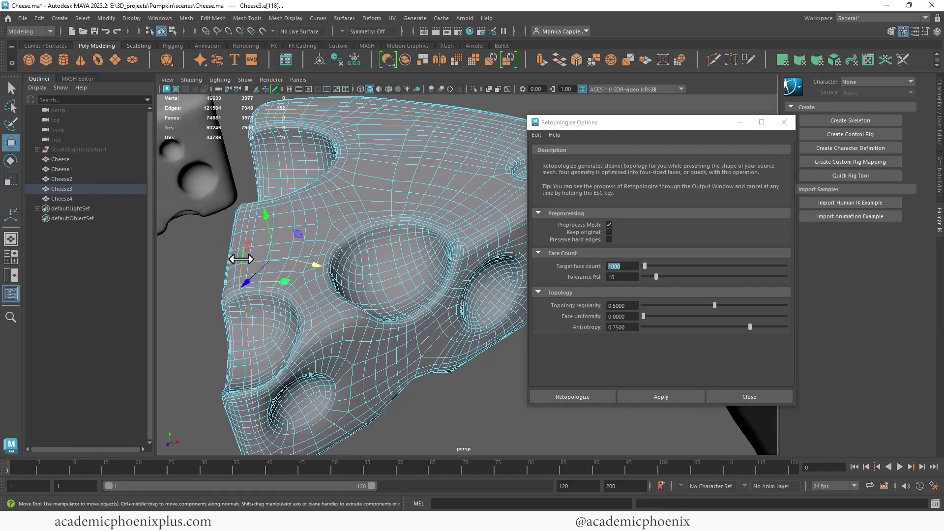
pyautogui.hotkey('ctrl', 'Delete')
# Delete two edge loops together with their vertices across Cheese3's top, beside the small top hole
pyautogui.keyDown('alt'); pyautogui.moveTo(267, 275); pyautogui.dragTo(423, 226); pyautogui.keyUp('alt')
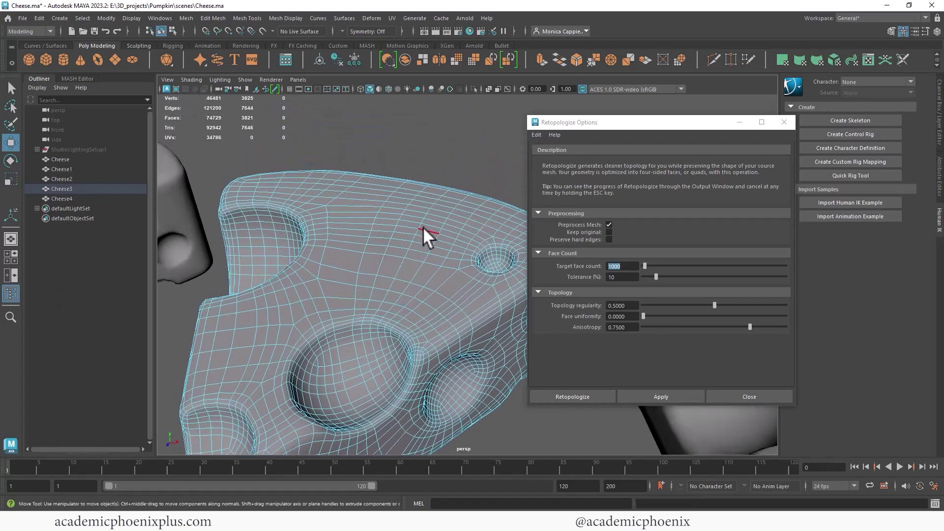
pyautogui.doubleClick(400, 243)
pyautogui.keyDown('shift'); pyautogui.doubleClick(412, 222); pyautogui.keyUp('shift')
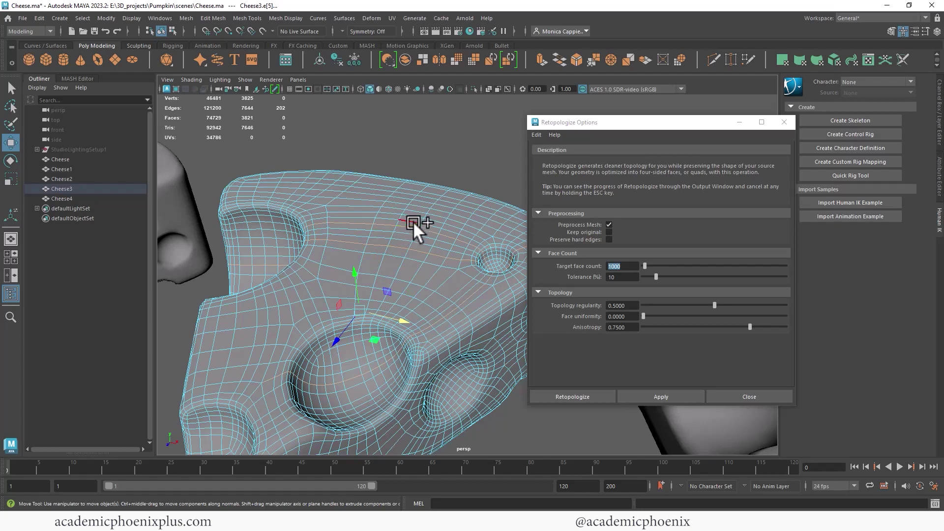
pyautogui.hotkey('ctrl', 'Delete')
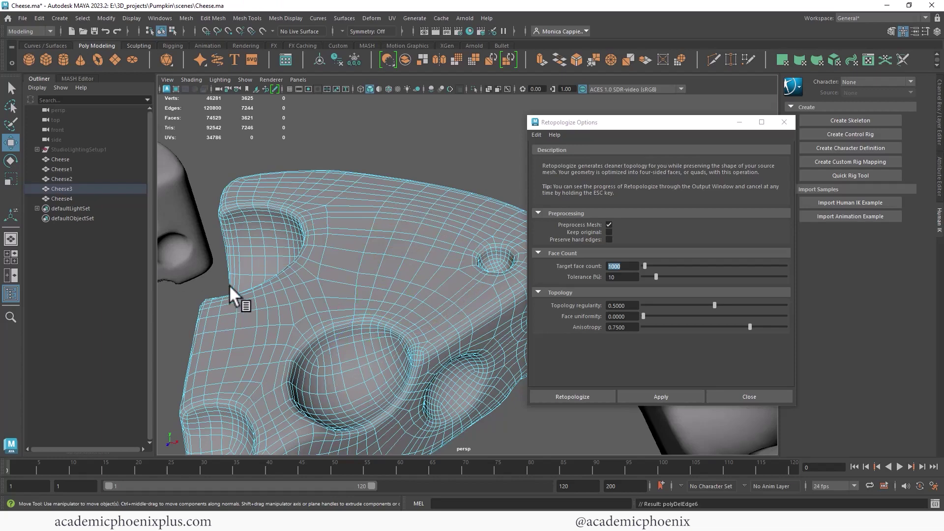
# Return Cheese3 to object mode and review its reduced wireframe
pyautogui.keyDown('alt'); pyautogui.moveTo(228, 284); pyautogui.dragTo(305, 264); pyautogui.keyUp('alt')
pyautogui.moveTo(408, 232); pyautogui.dragTo(309, 219, button='right')
pyautogui.click(423, 216)
pyautogui.keyDown('alt'); pyautogui.moveTo(308, 219); pyautogui.dragTo(318, 228); pyautogui.keyUp('alt')
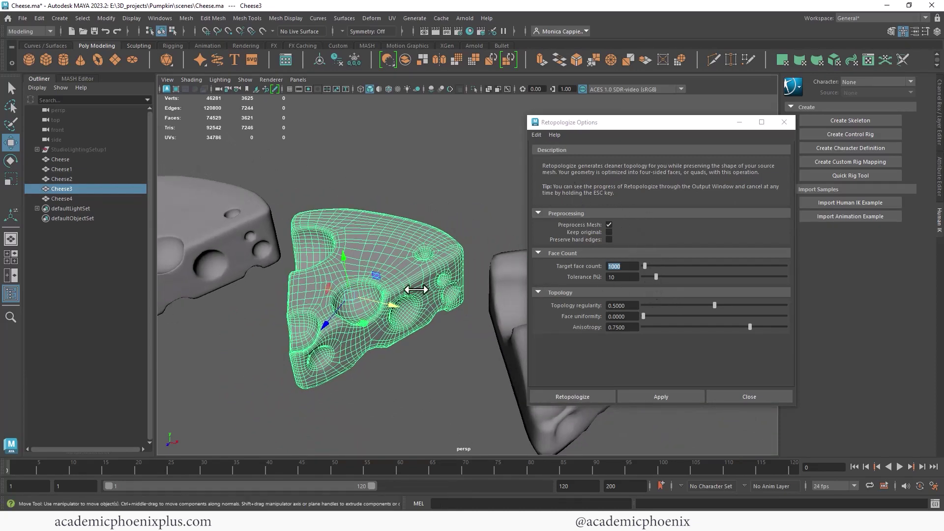
# Delete an edge loop around the smallest hole on Cheese3's side in edge mode
pyautogui.keyDown('alt'); pyautogui.moveTo(433, 360); pyautogui.dragTo(402, 354); pyautogui.keyUp('alt')
pyautogui.keyDown('alt'); pyautogui.moveTo(402, 354); pyautogui.dragTo(470, 251, button='right'); pyautogui.keyUp('alt')
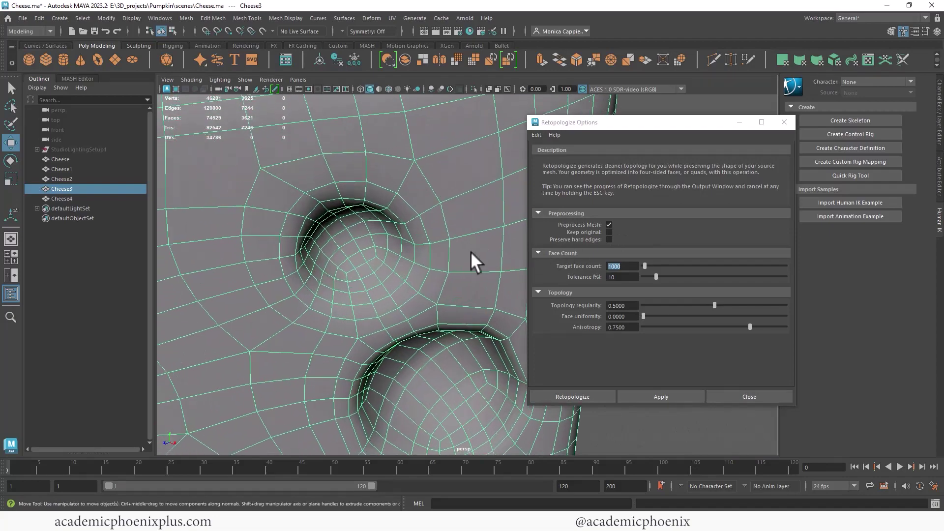
pyautogui.moveTo(380, 274); pyautogui.dragTo(380, 236, button='right')
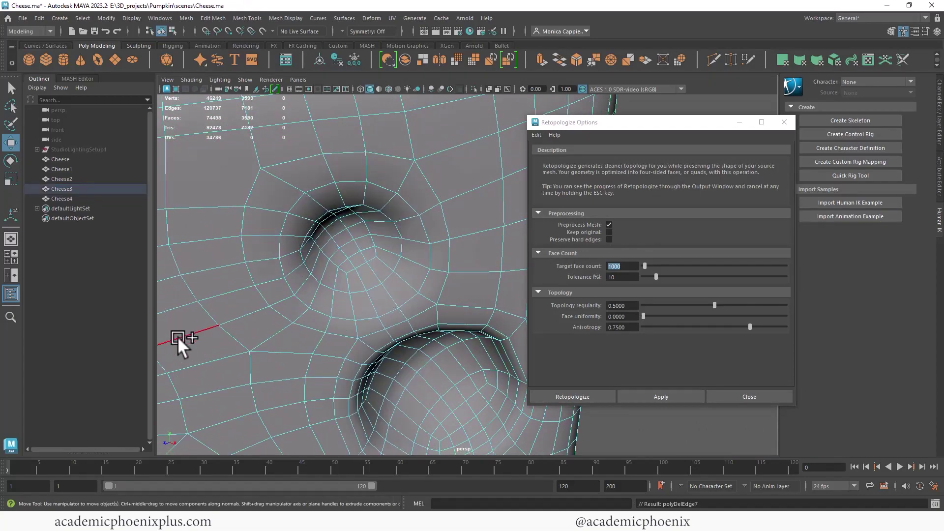
# Try deleting the edge loop around the neighbouring larger side hole on Cheese3, and undo that deletion
pyautogui.keyDown('alt'); pyautogui.moveTo(419, 331); pyautogui.dragTo(366, 241, button='right'); pyautogui.keyUp('alt')
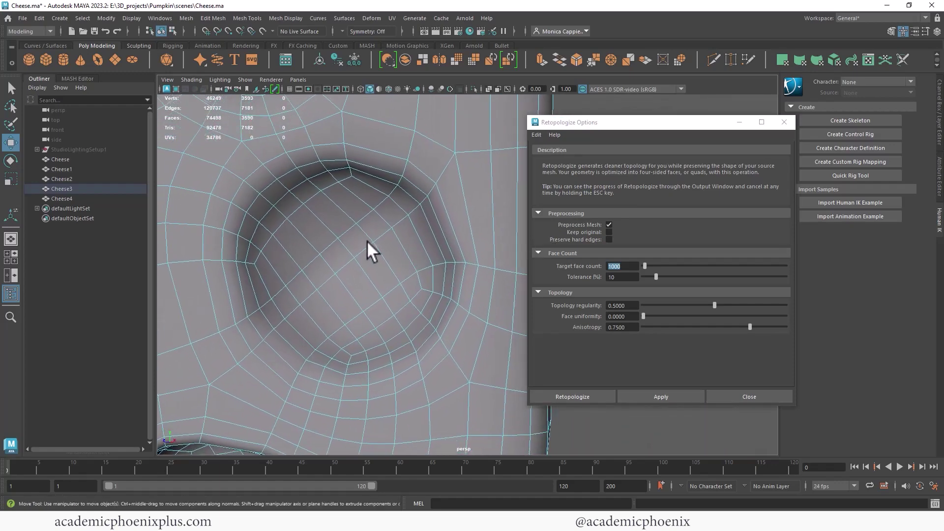
pyautogui.doubleClick(305, 178)
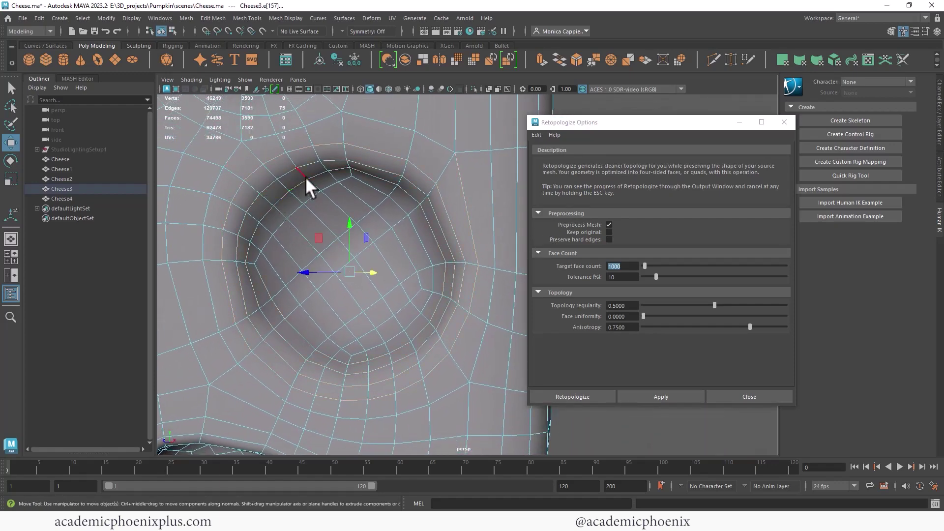
pyautogui.hotkey('ctrl', 'Delete')
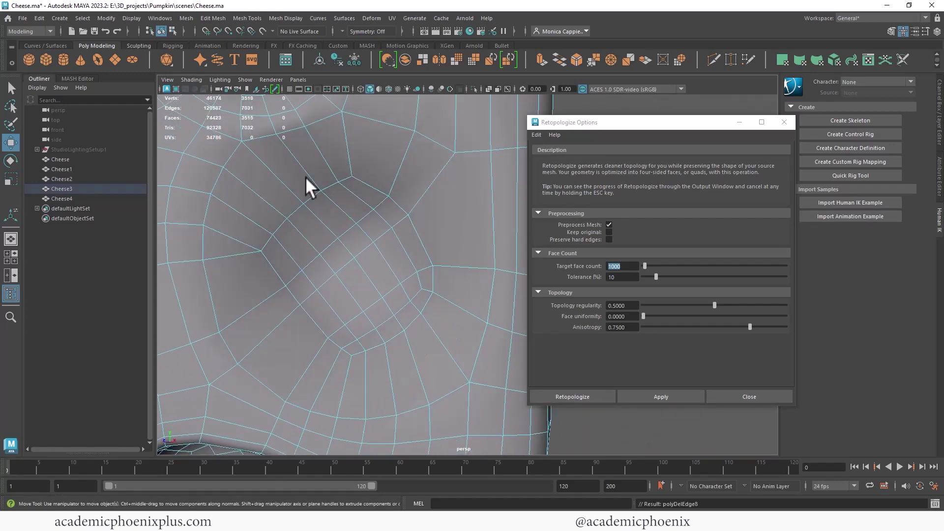
pyautogui.keyDown('alt'); pyautogui.moveTo(456, 296); pyautogui.dragTo(341, 325, button='right'); pyautogui.keyUp('alt')
pyautogui.hotkey('ctrl', 'z')
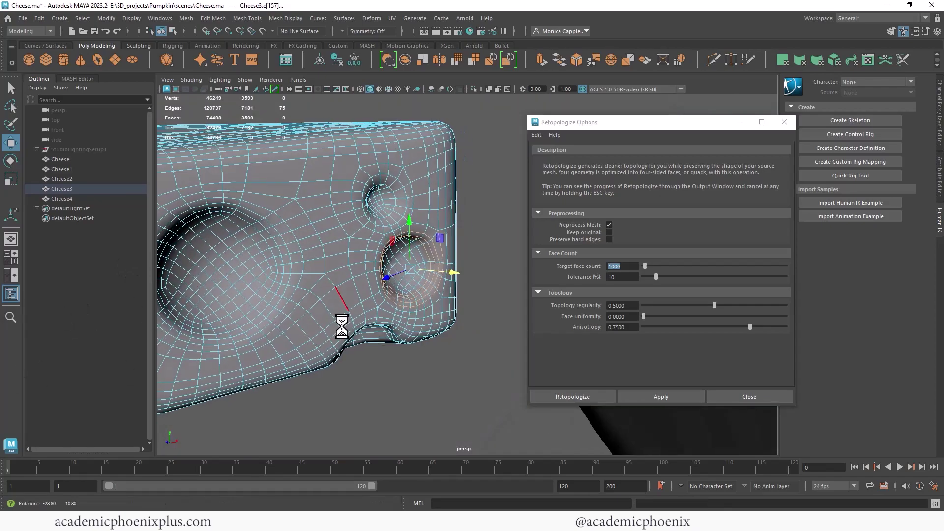
# Inspect the edge flow around the hole at Cheese3's narrow end by selecting an edge loop there
pyautogui.keyDown('alt'); pyautogui.moveTo(341, 326); pyautogui.dragTo(467, 345); pyautogui.keyUp('alt')
pyautogui.keyDown('alt'); pyautogui.moveTo(315, 327); pyautogui.dragTo(448, 297, button='middle'); pyautogui.keyUp('alt')
pyautogui.keyDown('alt'); pyautogui.moveTo(448, 296); pyautogui.dragTo(541, 307, button='right'); pyautogui.keyUp('alt')
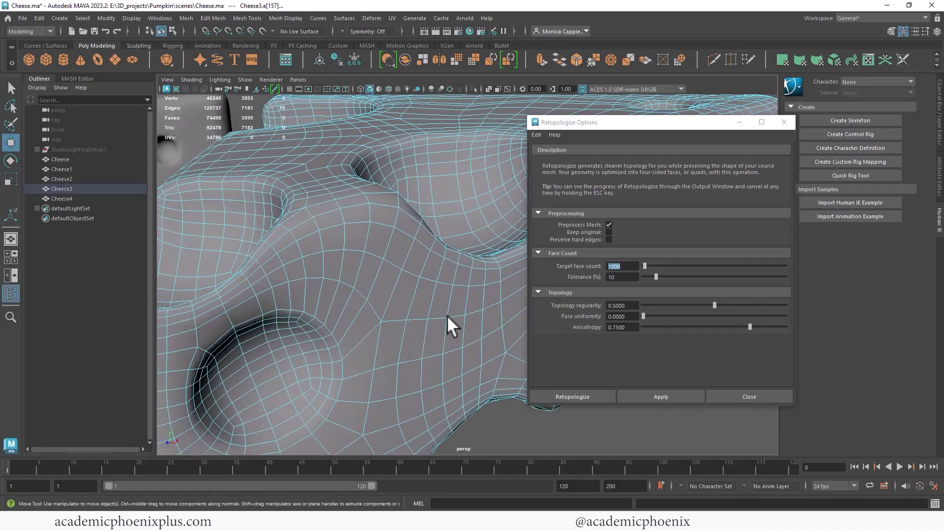
pyautogui.keyDown('alt'); pyautogui.moveTo(317, 379); pyautogui.dragTo(401, 306, button='middle'); pyautogui.keyUp('alt')
pyautogui.doubleClick(393, 300)
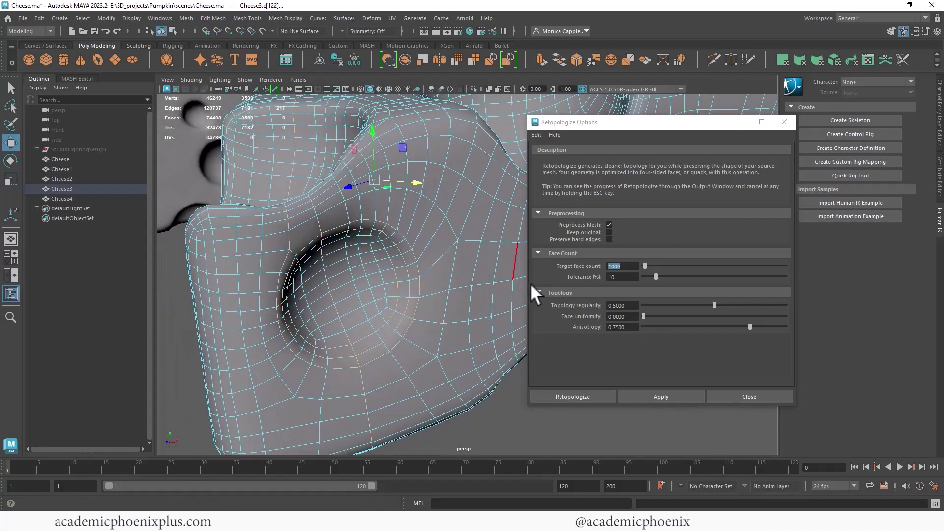
# Select an edge loop through Cheese3's large hole and trace its path along the cheese's upper edge
pyautogui.keyDown('alt'); pyautogui.moveTo(521, 285); pyautogui.dragTo(276, 312, button='right'); pyautogui.keyUp('alt')
pyautogui.keyDown('alt'); pyautogui.moveTo(423, 287); pyautogui.dragTo(356, 328, button='middle'); pyautogui.keyUp('alt')
pyautogui.moveTo(355, 328)
pyautogui.keyDown('alt'); pyautogui.mouseDown()
pyautogui.moveTo(392, 324)
pyautogui.moveTo(341, 333)
pyautogui.moveTo(363, 320)
pyautogui.mouseUp(); pyautogui.keyUp('alt')
pyautogui.doubleClick(333, 281)
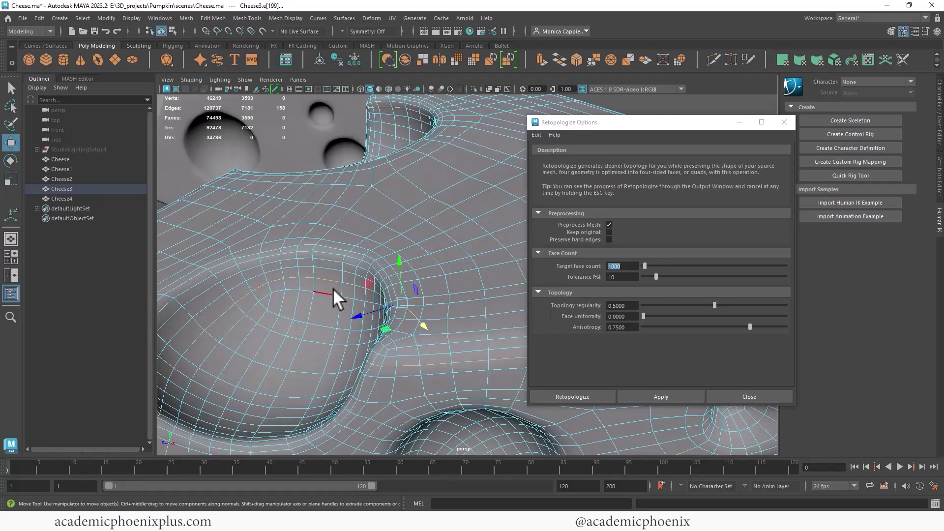
pyautogui.keyDown('alt'); pyautogui.moveTo(350, 304); pyautogui.dragTo(220, 313, button='right'); pyautogui.keyUp('alt')
pyautogui.keyDown('alt'); pyautogui.moveTo(340, 316); pyautogui.dragTo(346, 317, button='middle'); pyautogui.keyUp('alt')
pyautogui.keyDown('alt'); pyautogui.moveTo(346, 317); pyautogui.dragTo(137, 342); pyautogui.keyUp('alt')
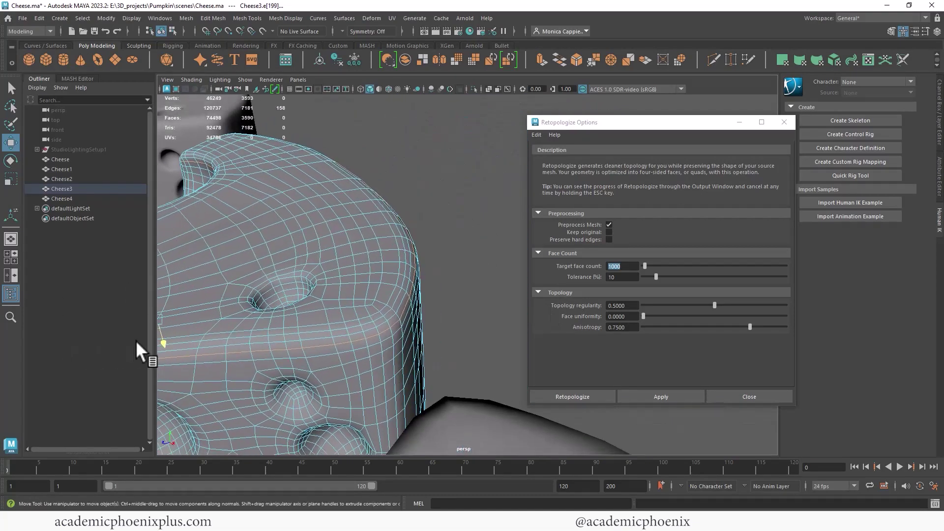
# Return Cheese3 from edge mode to object mode and select the original Cheese at the far end of the row
pyautogui.keyDown('alt'); pyautogui.moveTo(413, 341); pyautogui.dragTo(454, 324); pyautogui.keyUp('alt')
pyautogui.moveTo(363, 229); pyautogui.dragTo(407, 217, button='right')
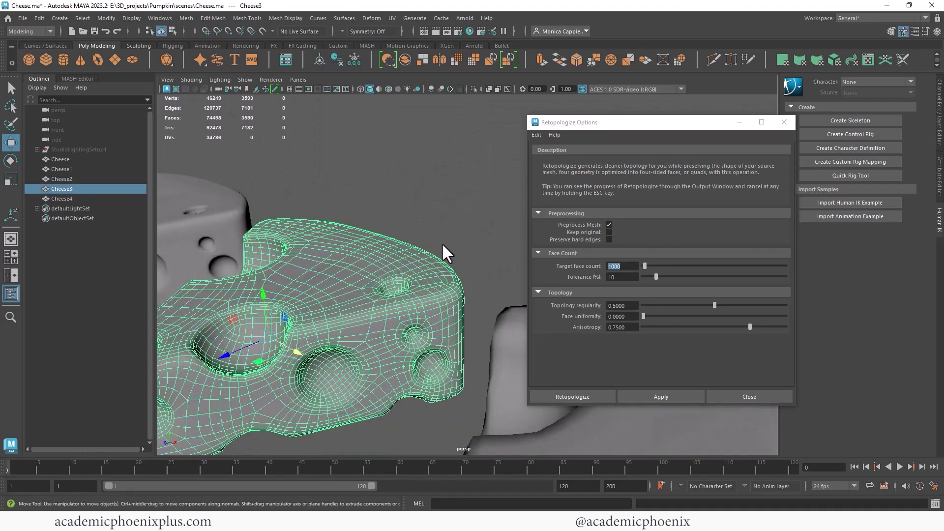
pyautogui.keyDown('alt'); pyautogui.moveTo(441, 243); pyautogui.dragTo(228, 259, button='right'); pyautogui.keyUp('alt')
pyautogui.keyDown('alt'); pyautogui.moveTo(228, 258); pyautogui.dragTo(266, 329); pyautogui.keyUp('alt')
pyautogui.click(299, 340)
pyautogui.keyDown('alt'); pyautogui.moveTo(329, 331); pyautogui.dragTo(395, 375, button='middle'); pyautogui.keyUp('alt')
pyautogui.keyDown('alt'); pyautogui.moveTo(372, 351); pyautogui.dragTo(253, 253, button='right'); pyautogui.keyUp('alt')
pyautogui.click(258, 227)
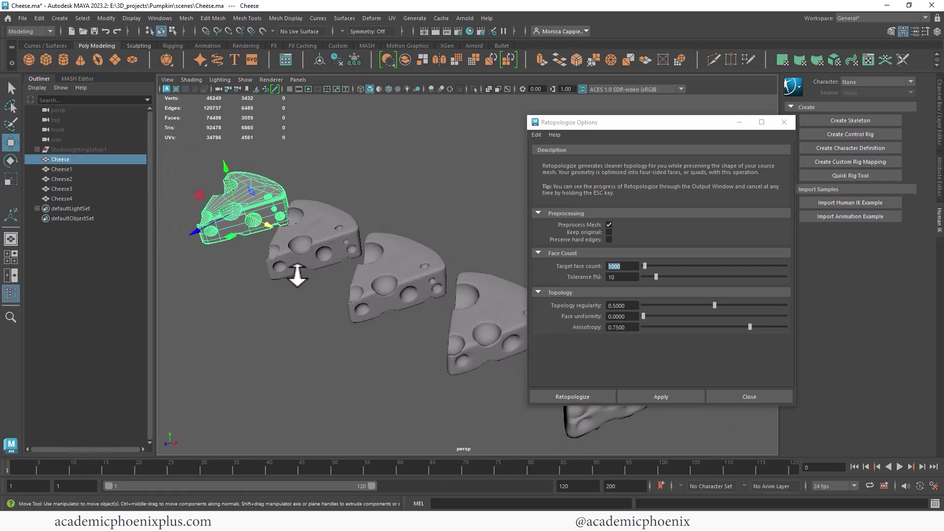
# Clear the selection of the original Cheese and close the Retopologize options
pyautogui.click(187, 18)
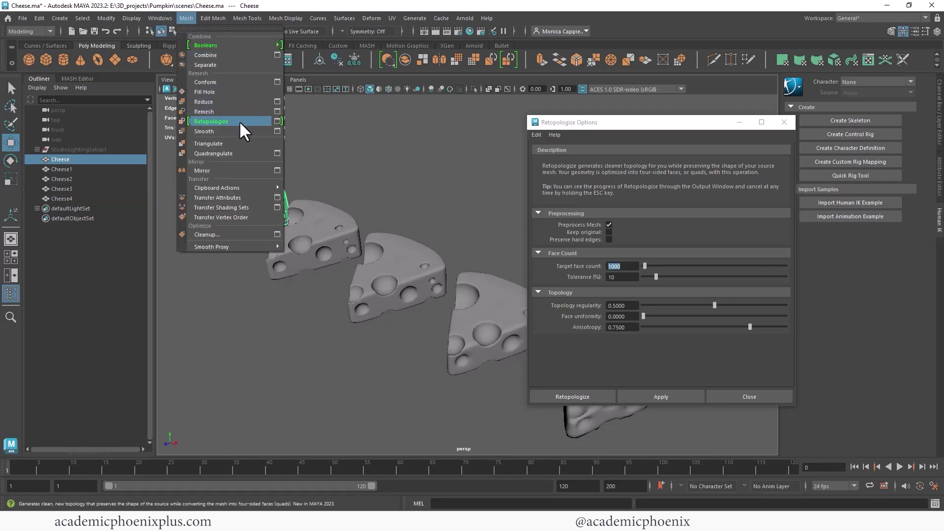
pyautogui.click(440, 210)
pyautogui.keyDown('alt'); pyautogui.moveTo(394, 224); pyautogui.dragTo(439, 172); pyautogui.keyUp('alt')
pyautogui.click(772, 126)
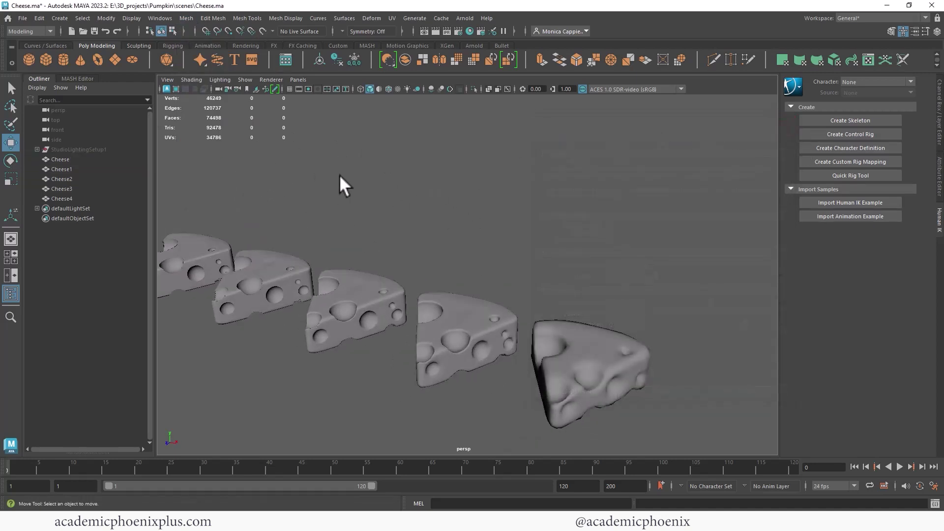
# Compare the surface shape and hole detail of all five cheese versions from several angles
pyautogui.keyDown('alt'); pyautogui.moveTo(388, 219); pyautogui.dragTo(415, 200, button='middle'); pyautogui.keyUp('alt')
pyautogui.keyDown('alt'); pyautogui.moveTo(429, 221); pyautogui.dragTo(477, 211); pyautogui.keyUp('alt')
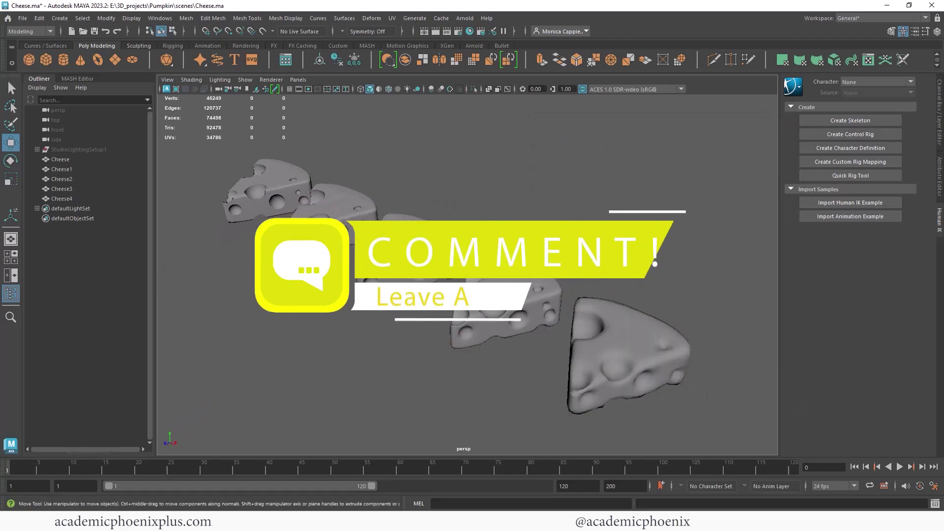
pyautogui.scroll(4, 509, 170)
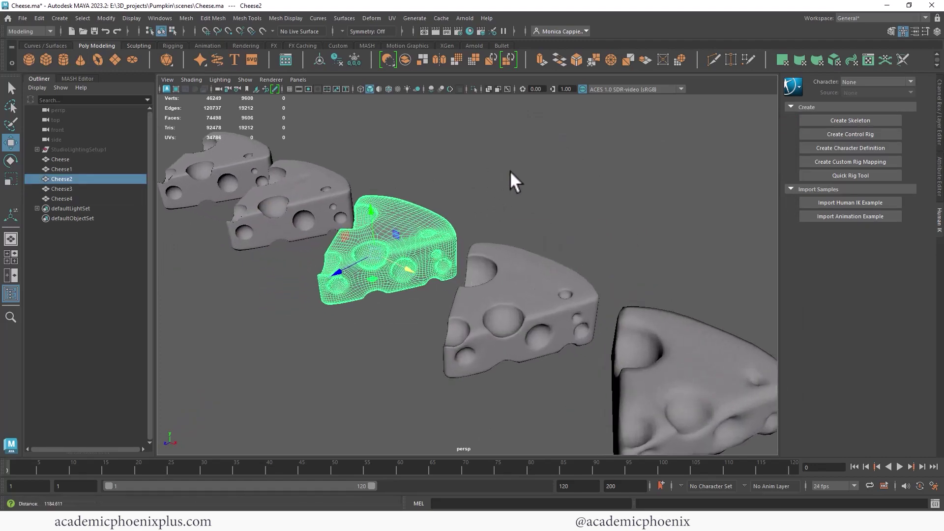
pyautogui.click(553, 204)
pyautogui.keyDown('alt'); pyautogui.moveTo(545, 223); pyautogui.dragTo(569, 238); pyautogui.keyUp('alt')
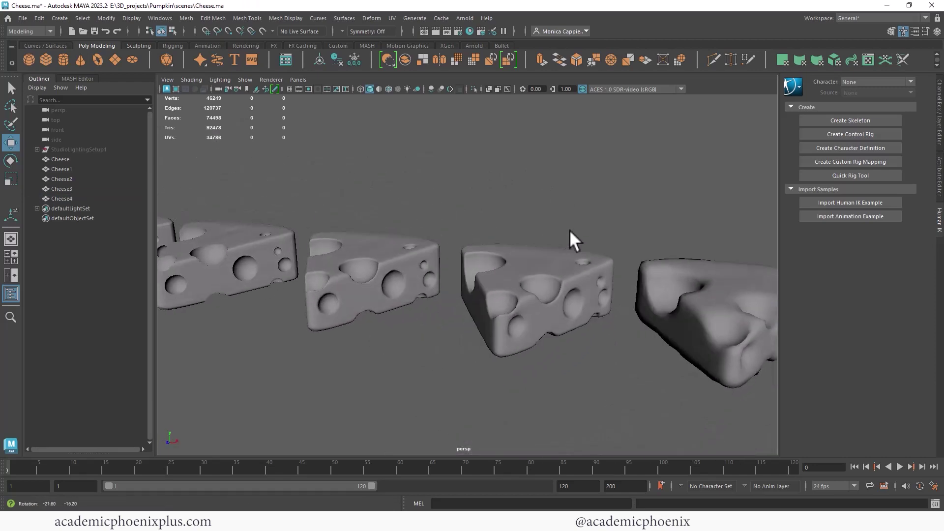
pyautogui.keyDown('alt'); pyautogui.moveTo(569, 238); pyautogui.dragTo(468, 155, button='right'); pyautogui.keyUp('alt')
pyautogui.click(502, 278)
pyautogui.keyDown('alt'); pyautogui.moveTo(468, 154); pyautogui.dragTo(520, 153); pyautogui.keyUp('alt')
pyautogui.click(516, 163)
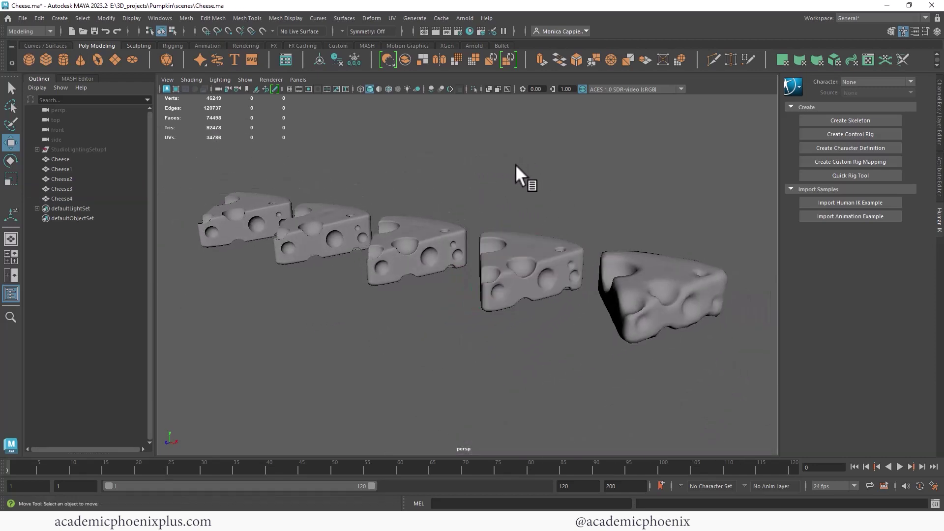
pyautogui.keyDown('alt'); pyautogui.moveTo(516, 192); pyautogui.dragTo(546, 179); pyautogui.keyUp('alt')
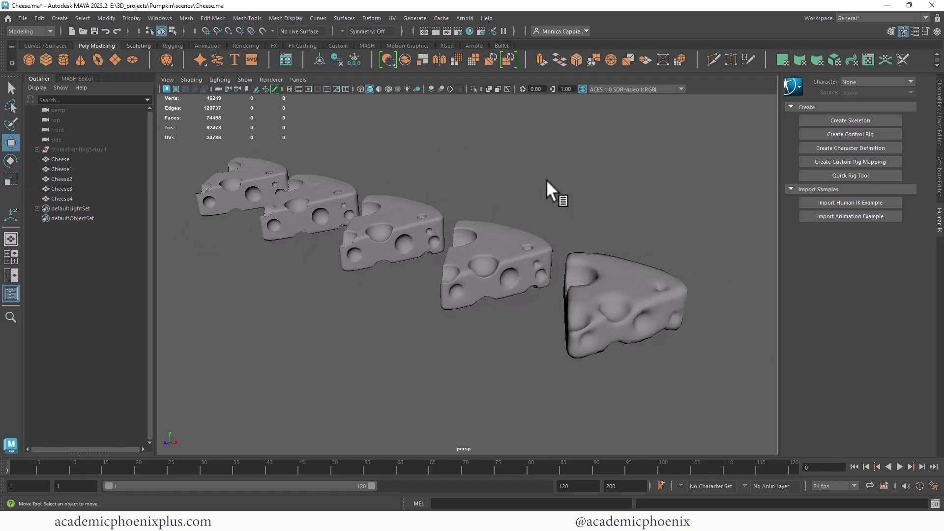
pyautogui.keyDown('alt'); pyautogui.moveTo(547, 179); pyautogui.dragTo(518, 159, button='right'); pyautogui.keyUp('alt')
pyautogui.keyDown('alt'); pyautogui.moveTo(519, 160); pyautogui.dragTo(519, 164, button='middle'); pyautogui.keyUp('alt')
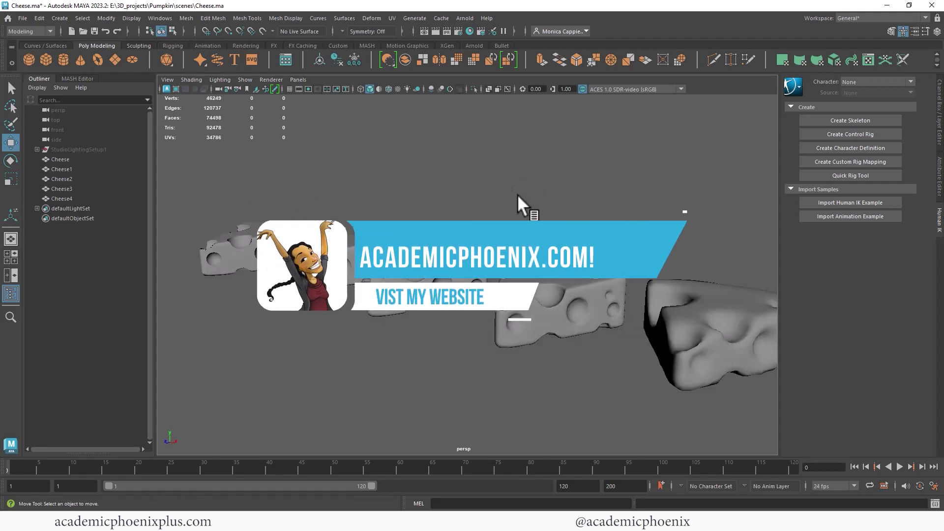
pyautogui.keyDown('alt'); pyautogui.moveTo(517, 197); pyautogui.dragTo(471, 196, button='middle'); pyautogui.keyUp('alt')
pyautogui.moveTo(471, 196)
pyautogui.keyDown('alt'); pyautogui.mouseDown()
pyautogui.moveTo(484, 197)
pyautogui.moveTo(403, 211)
pyautogui.moveTo(463, 211)
pyautogui.mouseUp(); pyautogui.keyUp('alt')
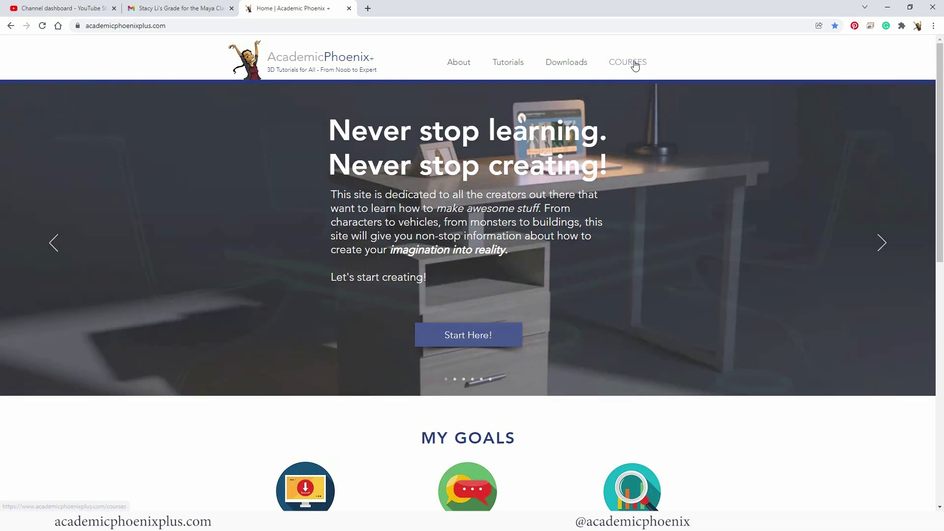
# Switch to the Academic Phoenix website in the browser, review the Still Life course from the Courses page, and return to the course list
pyautogui.click(629, 67)
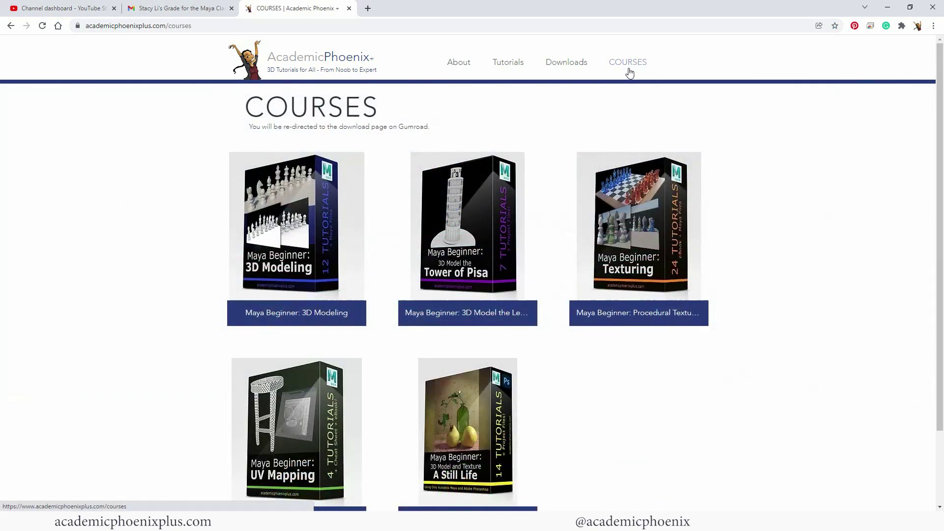
pyautogui.scroll(-1, 940, 142)
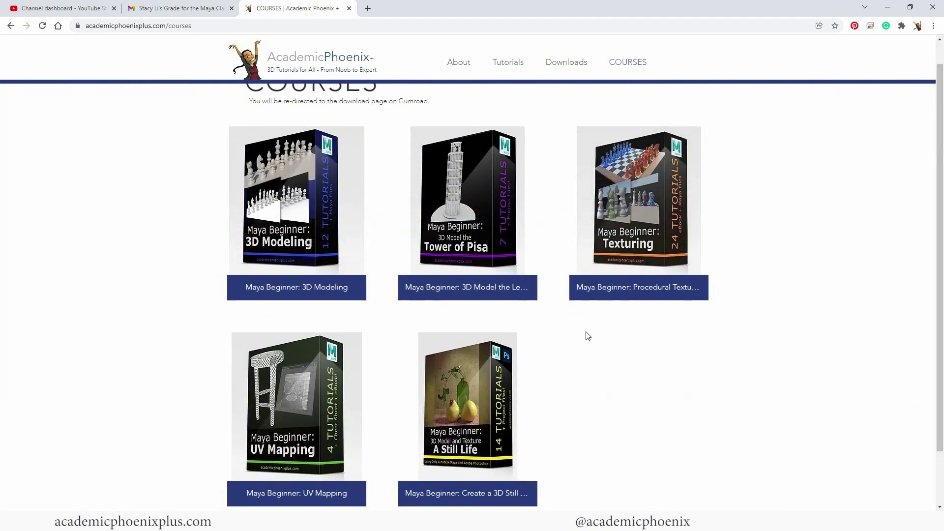
pyautogui.click(483, 397)
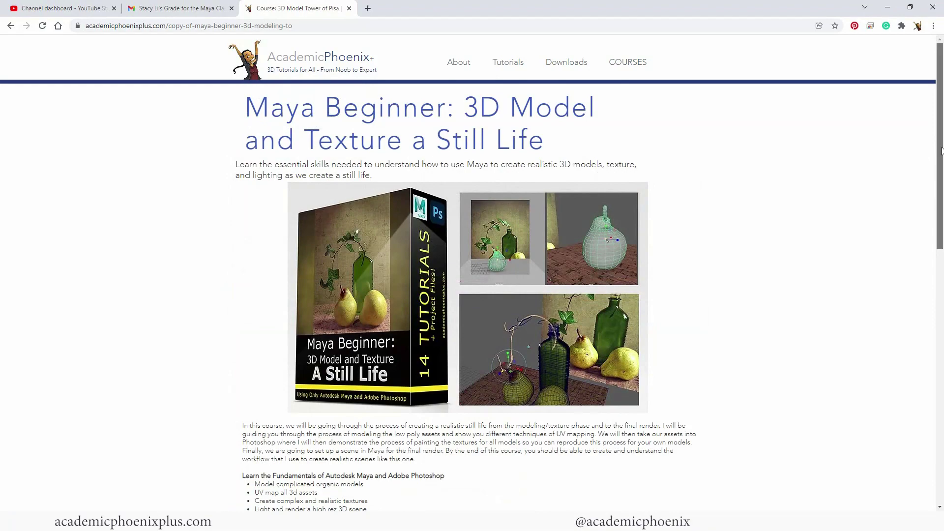
pyautogui.scroll(-4, 934, 197)
pyautogui.scroll(-8, 934, 197)
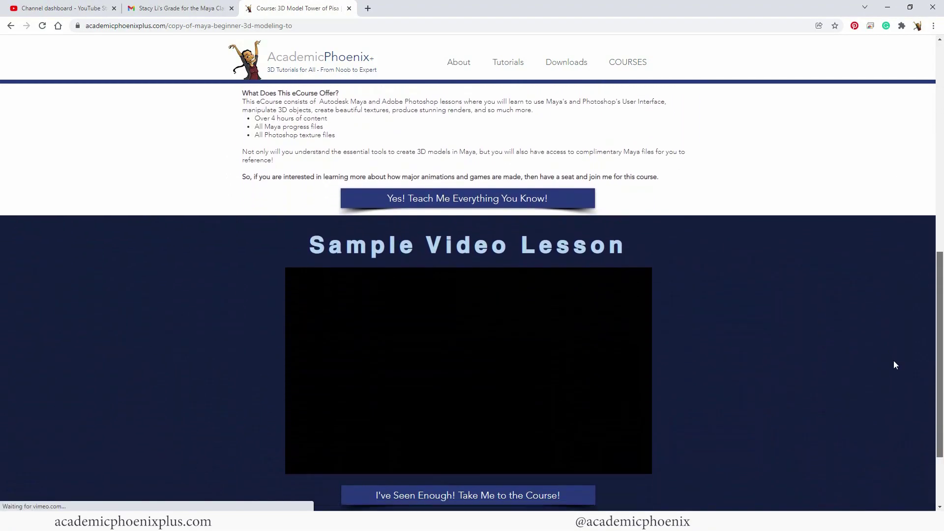
pyautogui.scroll(10, 899, 368)
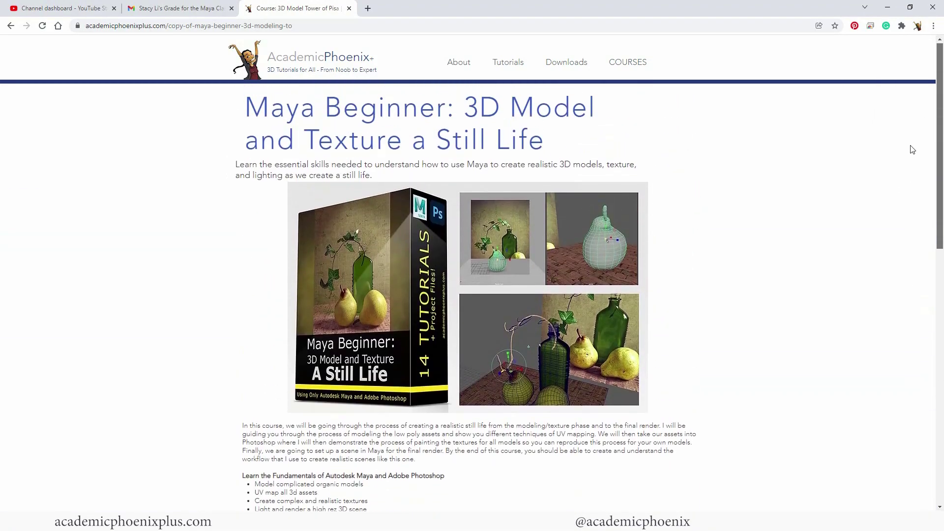
pyautogui.click(618, 64)
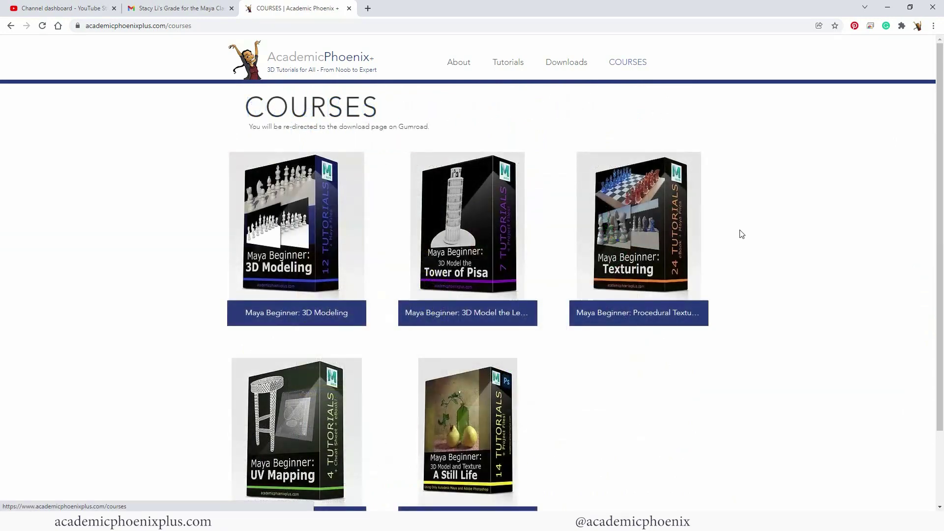